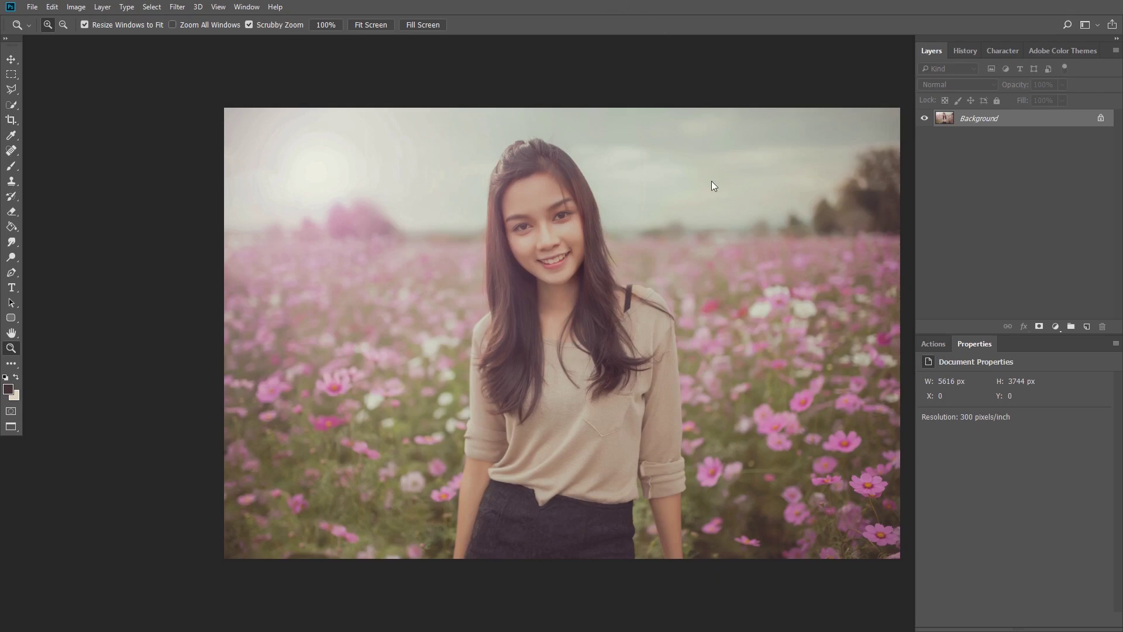
Use Fit Screen so the flower-field portrait fills the workspace.
{"action": "left_click", "coordinate": [369, 26]}
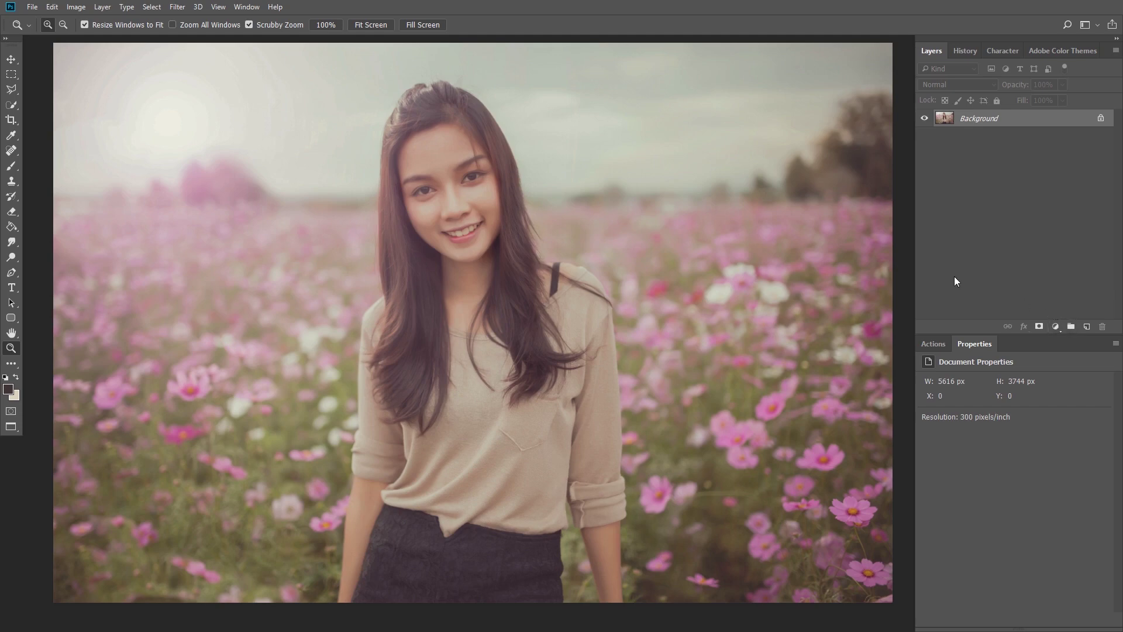
Add an Exposure adjustment layer at +0.73 and select its mask.
{"action": "left_click", "coordinate": [1055, 326]}
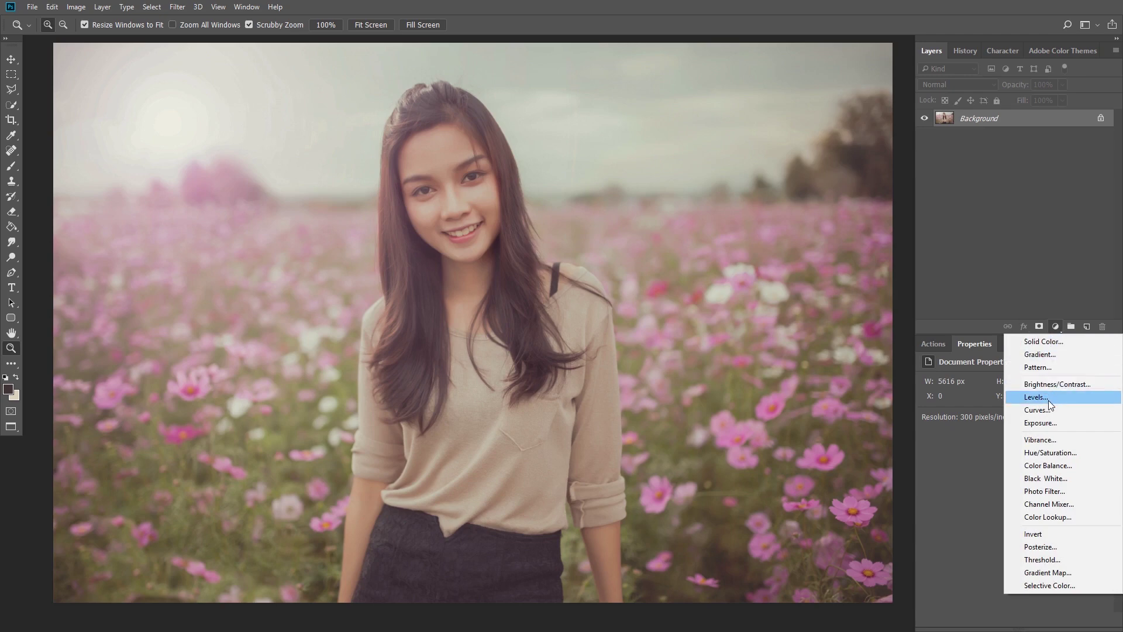
{"action": "left_click", "coordinate": [1048, 423]}
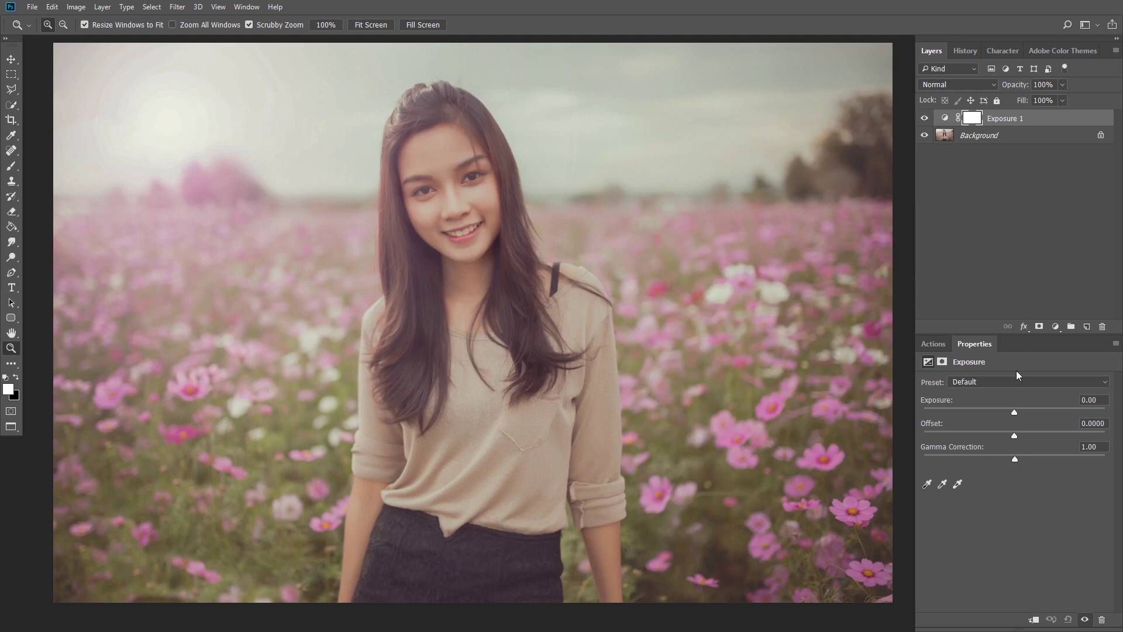
{"action": "left_click_drag", "start_coordinate": [1016, 412], "coordinate": [1025, 412]}
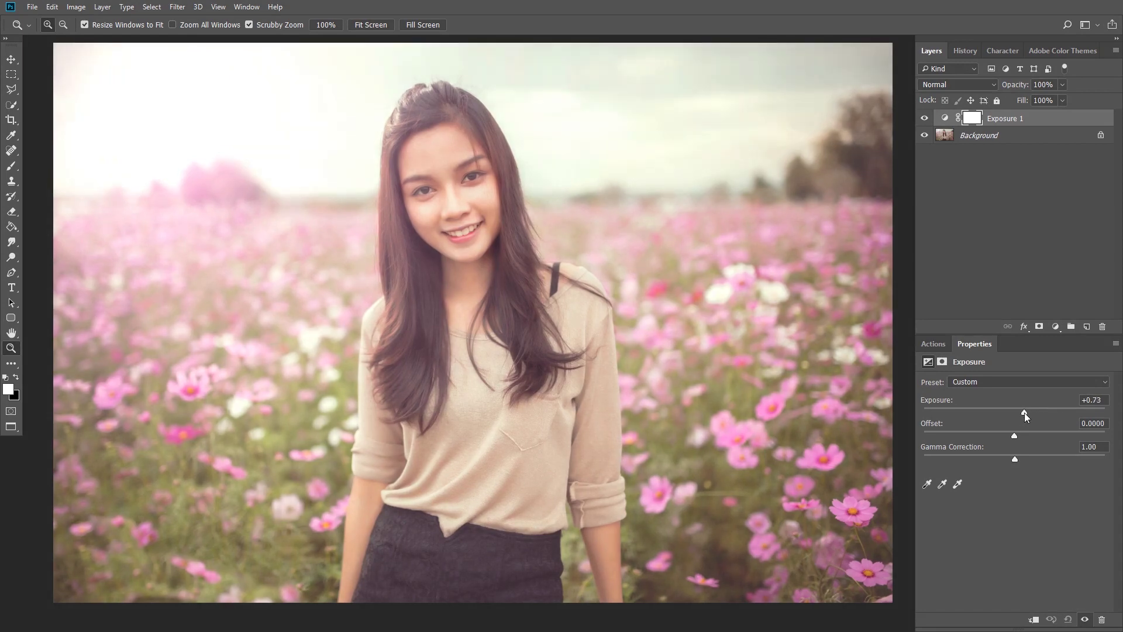
{"action": "key", "text": "ctrl+minus"}
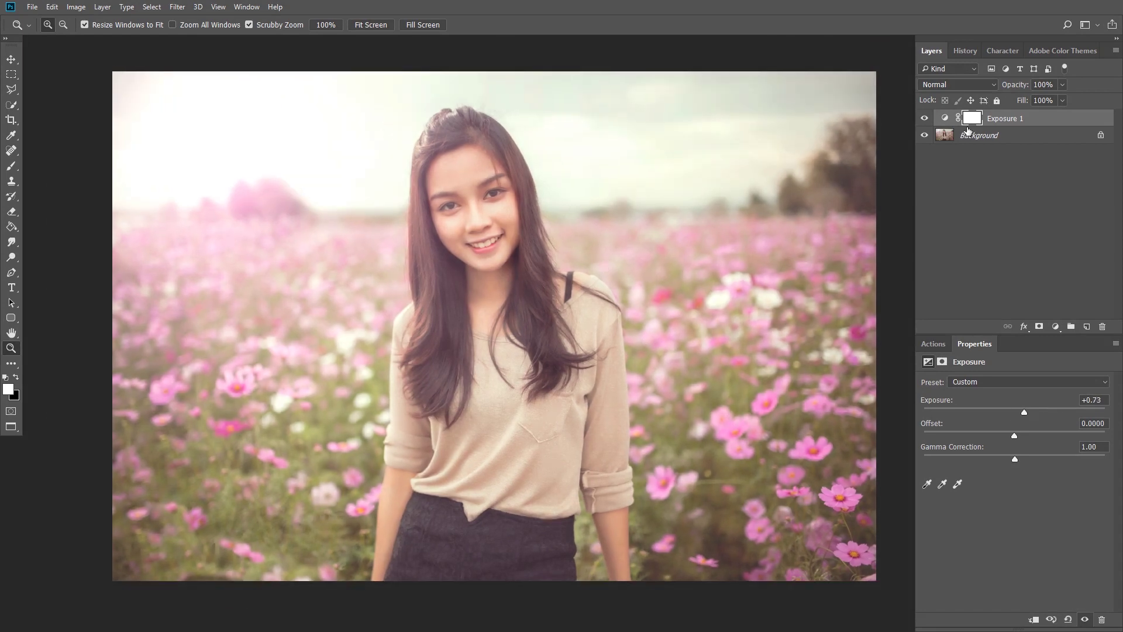
{"action": "left_click", "coordinate": [974, 121]}
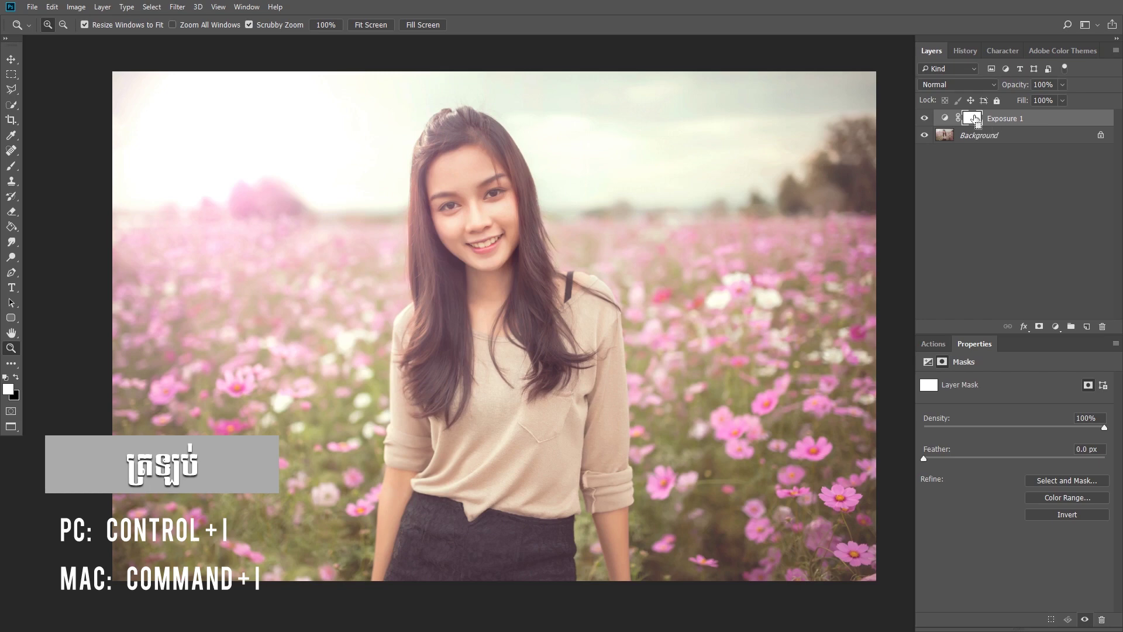
Invert the Exposure mask to black, with the Brush tool ready.
{"action": "key", "text": "ctrl+i"}
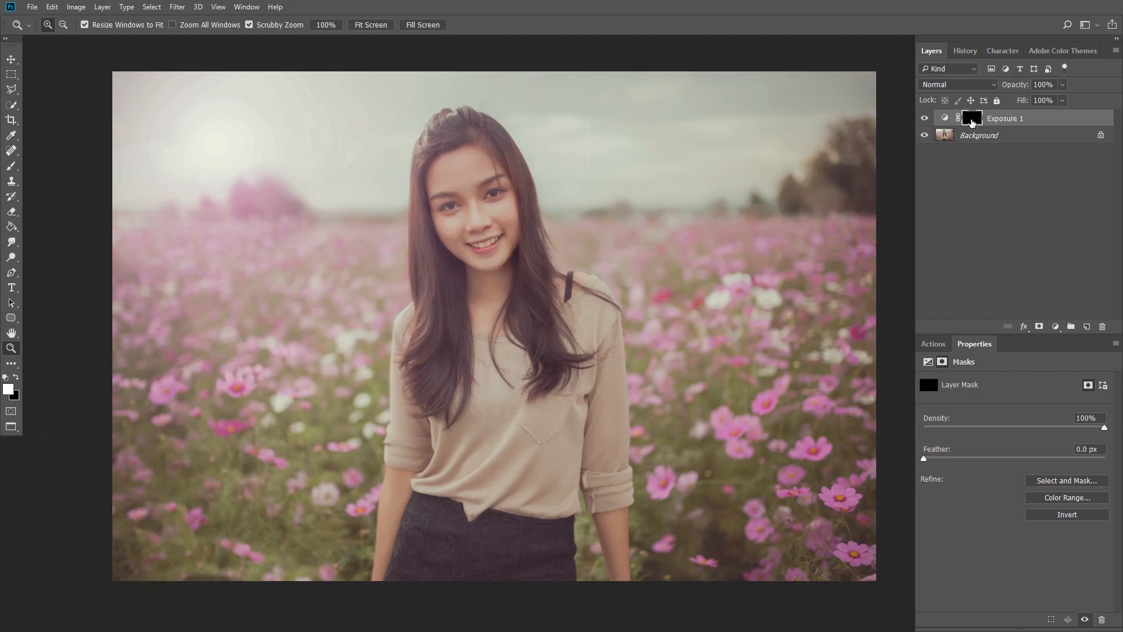
{"action": "key", "text": "ctrl+i"}
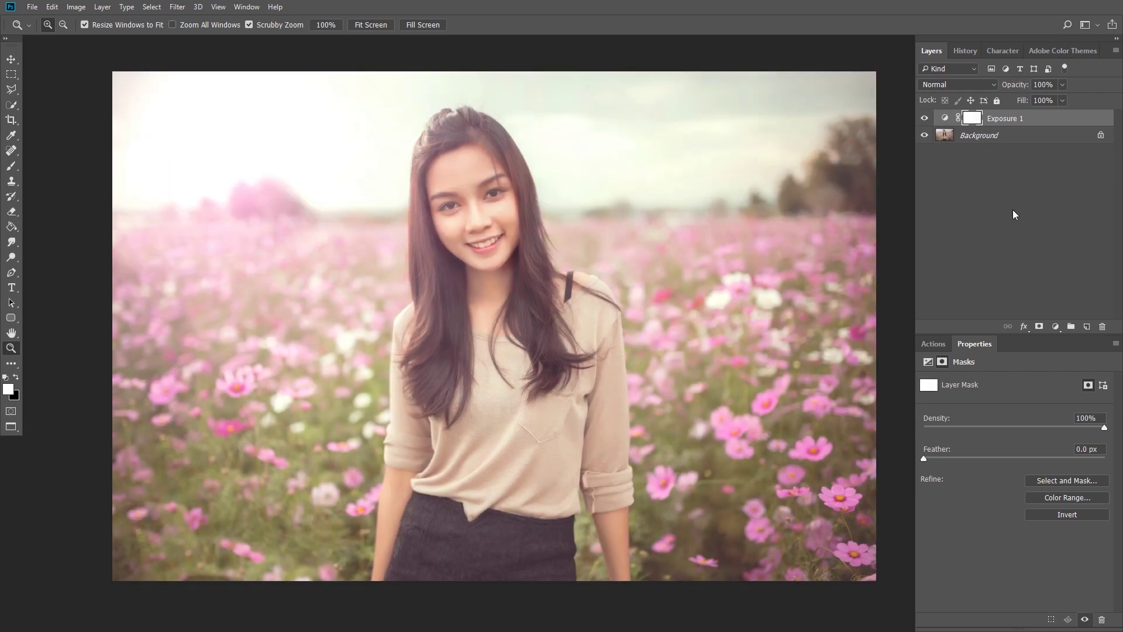
{"action": "key", "text": "b"}
{"action": "key", "text": "x"}
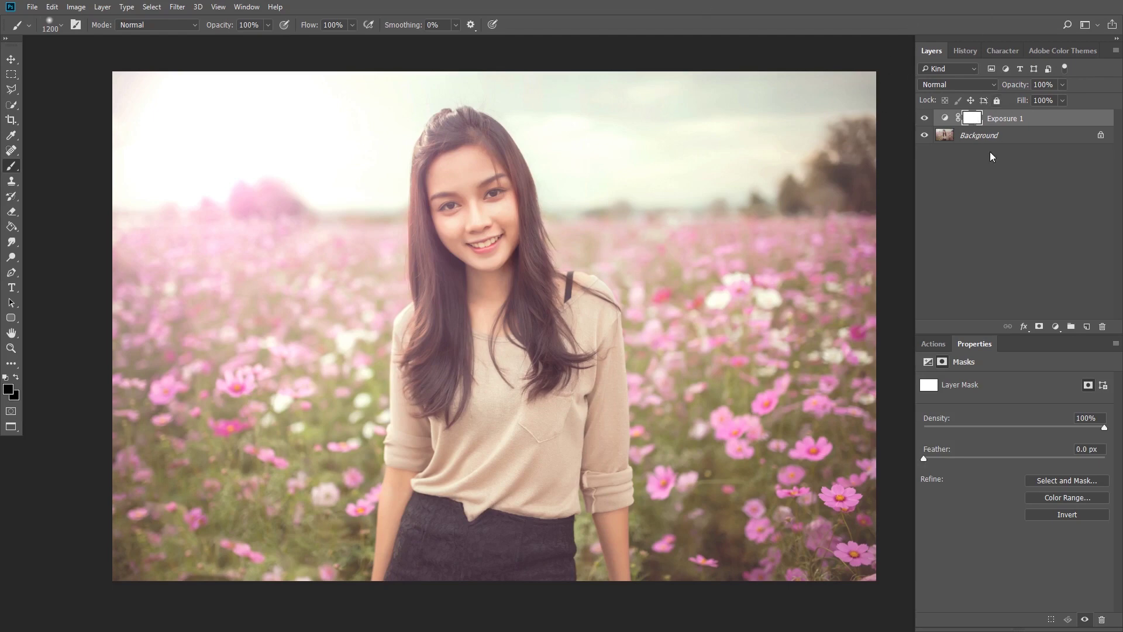
{"action": "key", "text": "ctrl+i"}
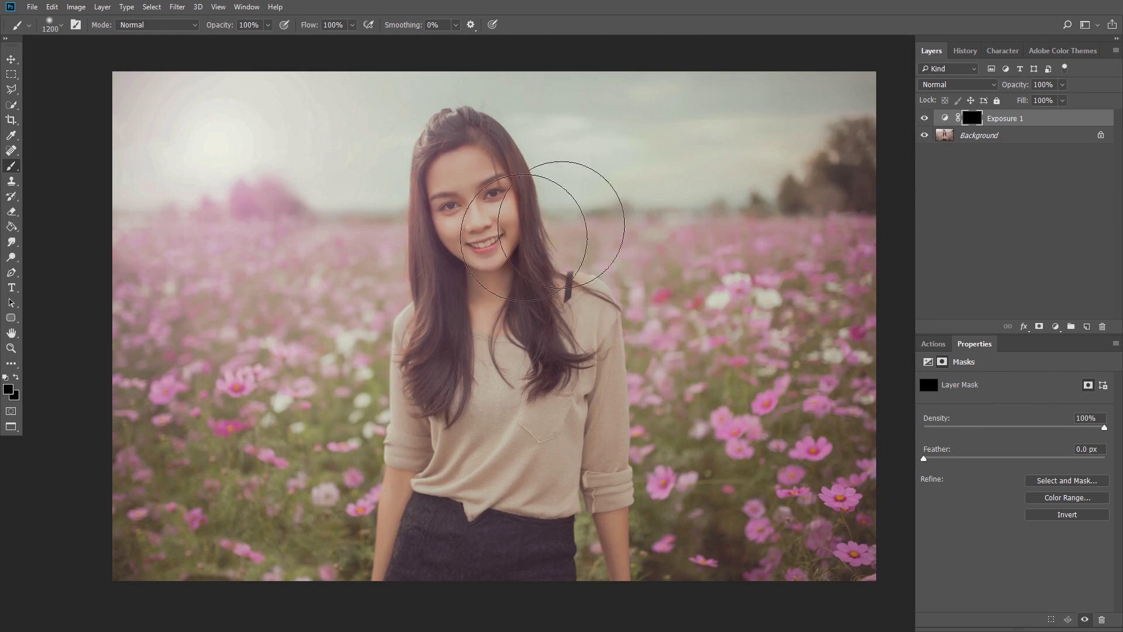
With a larger white brush, paint the brightening back onto the photo's right side.
{"action": "left_click", "coordinate": [8, 390]}
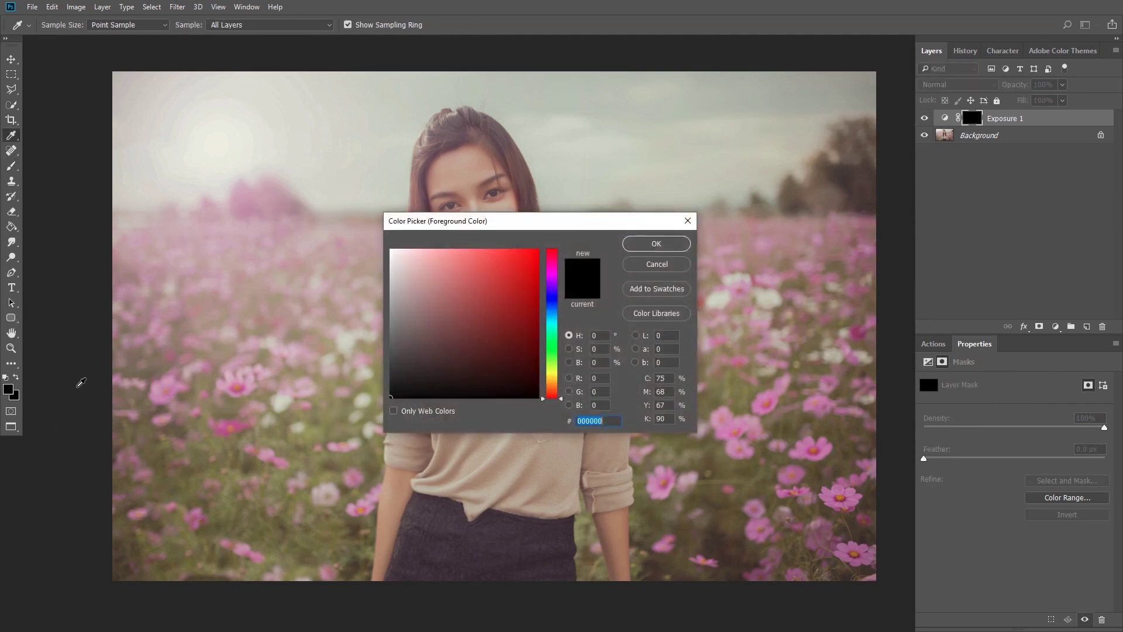
{"action": "left_click", "coordinate": [390, 250]}
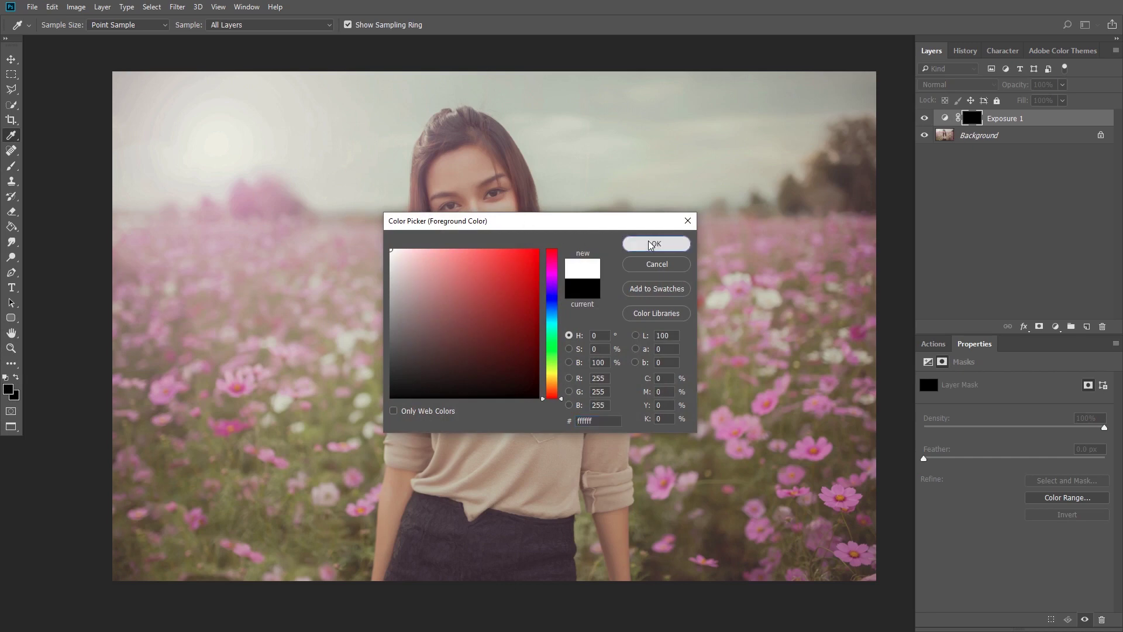
{"action": "left_click", "coordinate": [657, 243]}
{"action": "key", "text": "bracketright"}
{"action": "key", "text": "bracketright"}
{"action": "key", "text": "bracketright"}
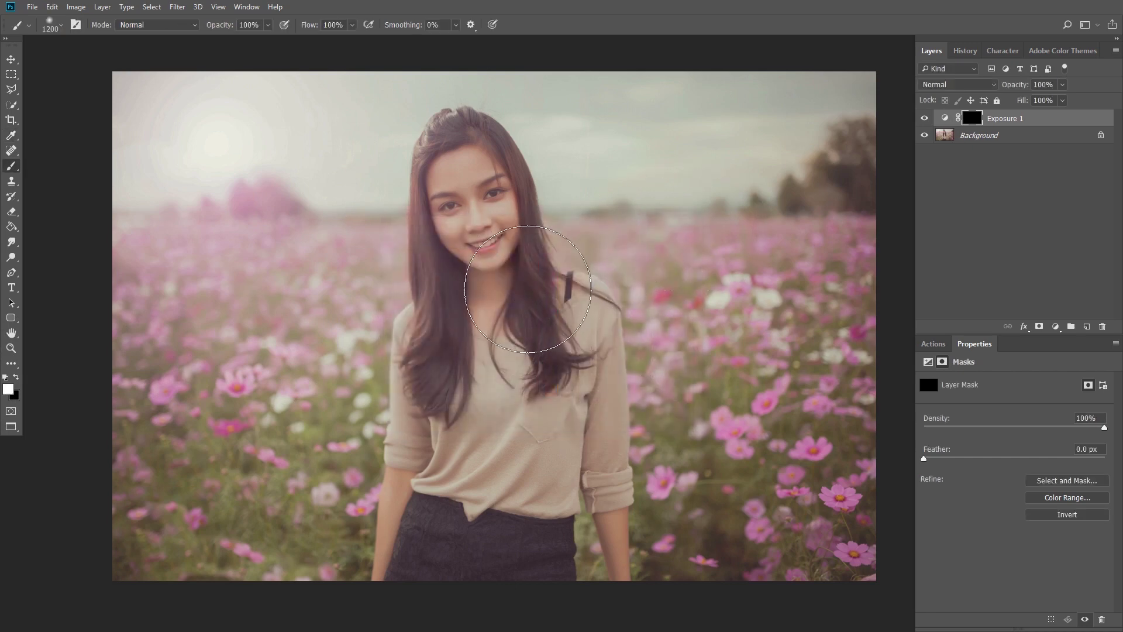
{"action": "key", "text": "bracketright"}
{"action": "mouse_move", "coordinate": [573, 106]}
{"action": "left_mouse_down"}
{"action": "mouse_move", "coordinate": [570, 313]}
{"action": "mouse_move", "coordinate": [556, 123]}
{"action": "mouse_move", "coordinate": [888, 40]}
{"action": "left_mouse_up"}
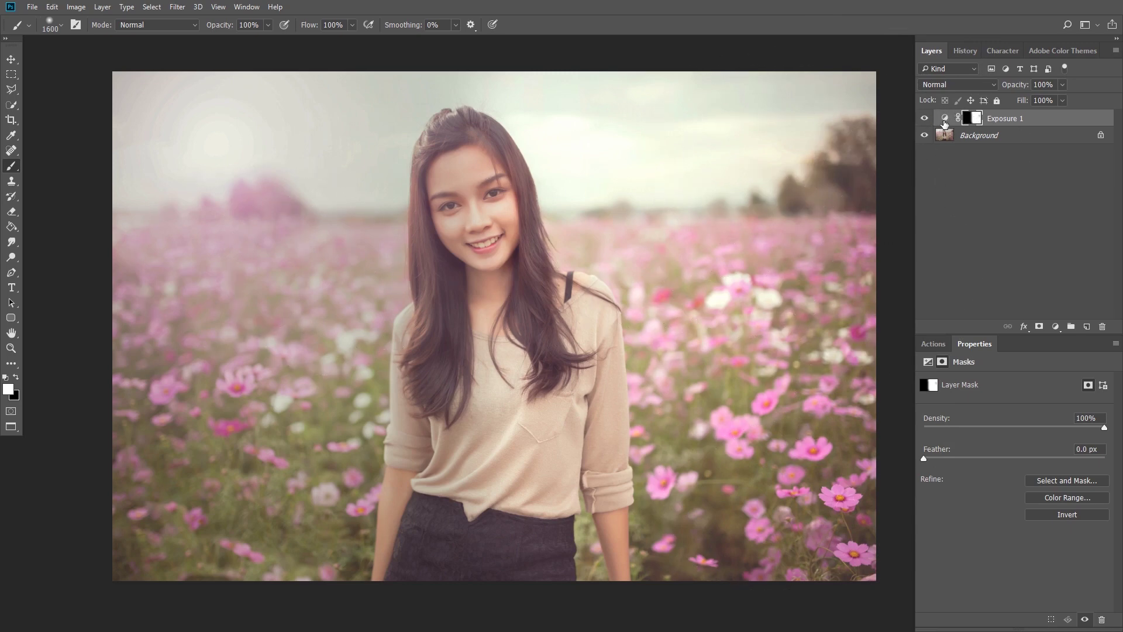
Check the Exposure mask alone, then paint white over the sky and upper left.
{"action": "left_click", "coordinate": [943, 119]}
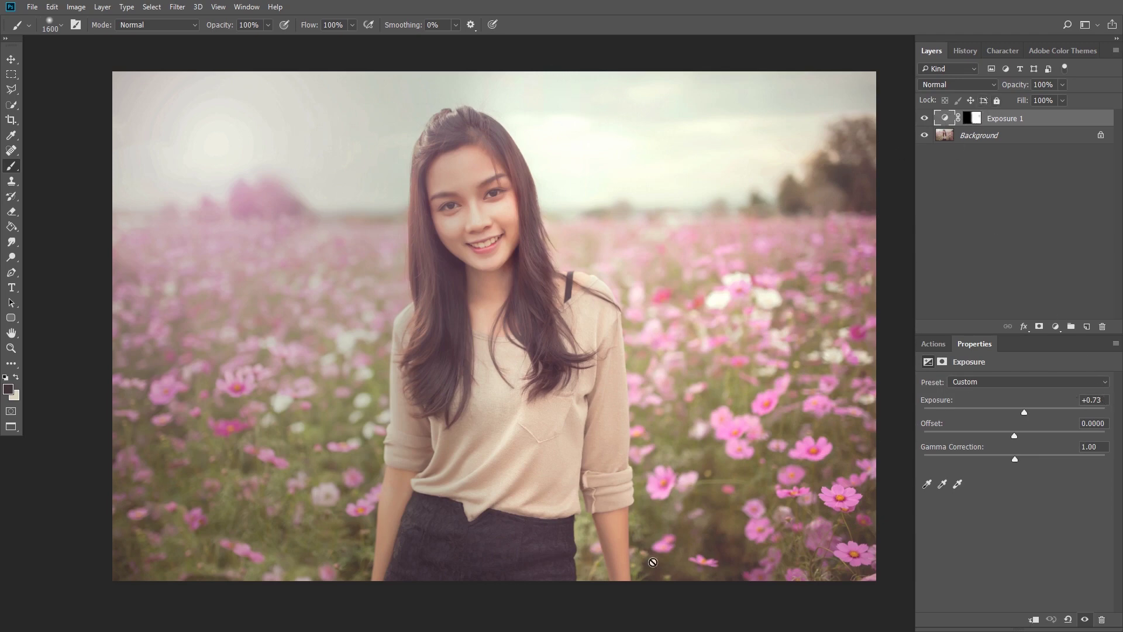
{"action": "left_click", "coordinate": [973, 120], "text": "alt"}
{"action": "key", "text": "x"}
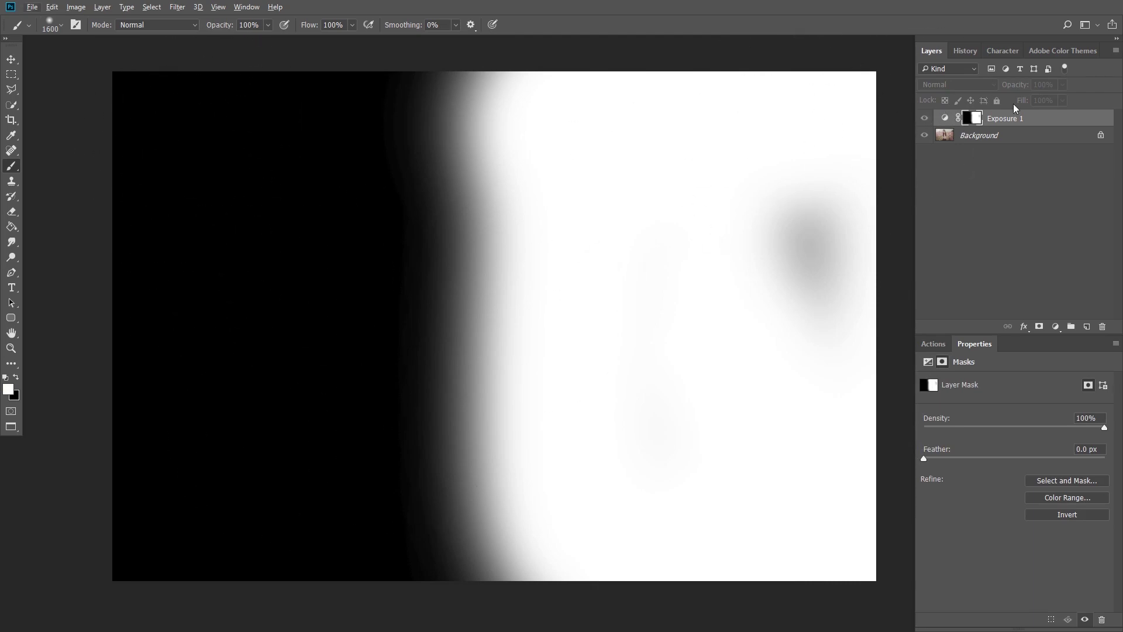
{"action": "left_click", "coordinate": [971, 119], "text": "alt"}
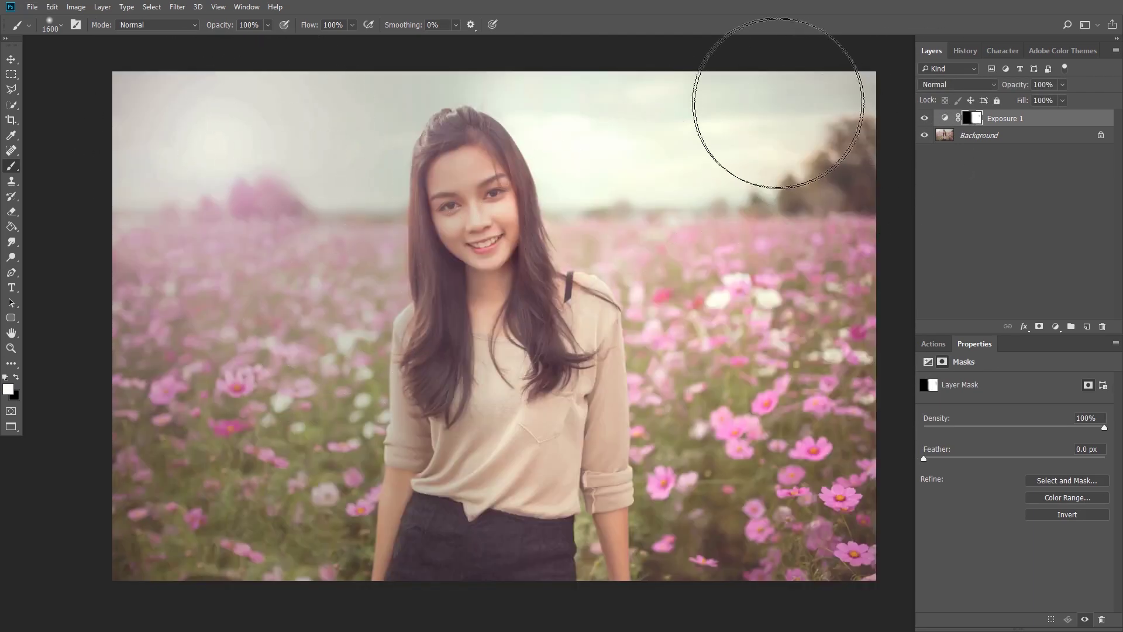
{"action": "mouse_move", "coordinate": [150, 113]}
{"action": "left_mouse_down"}
{"action": "mouse_move", "coordinate": [492, 167]}
{"action": "mouse_move", "coordinate": [297, 504]}
{"action": "mouse_move", "coordinate": [255, 483]}
{"action": "left_mouse_up"}
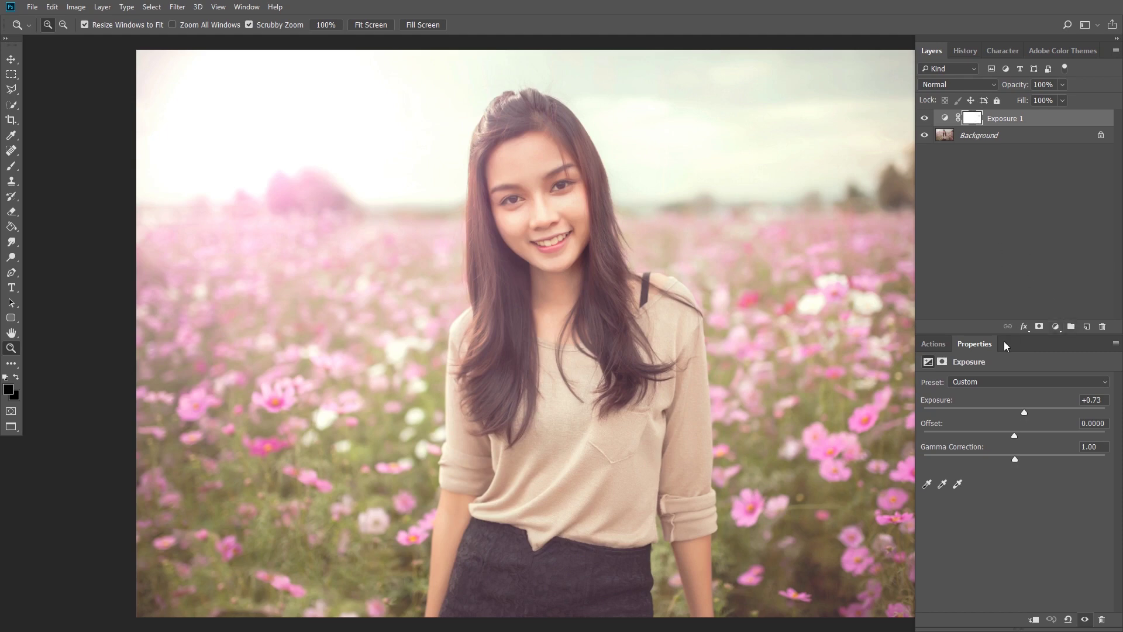
Add a Hue/Saturation adjustment layer with Hue 5 and Saturation 20.
{"action": "left_click", "coordinate": [1055, 327]}
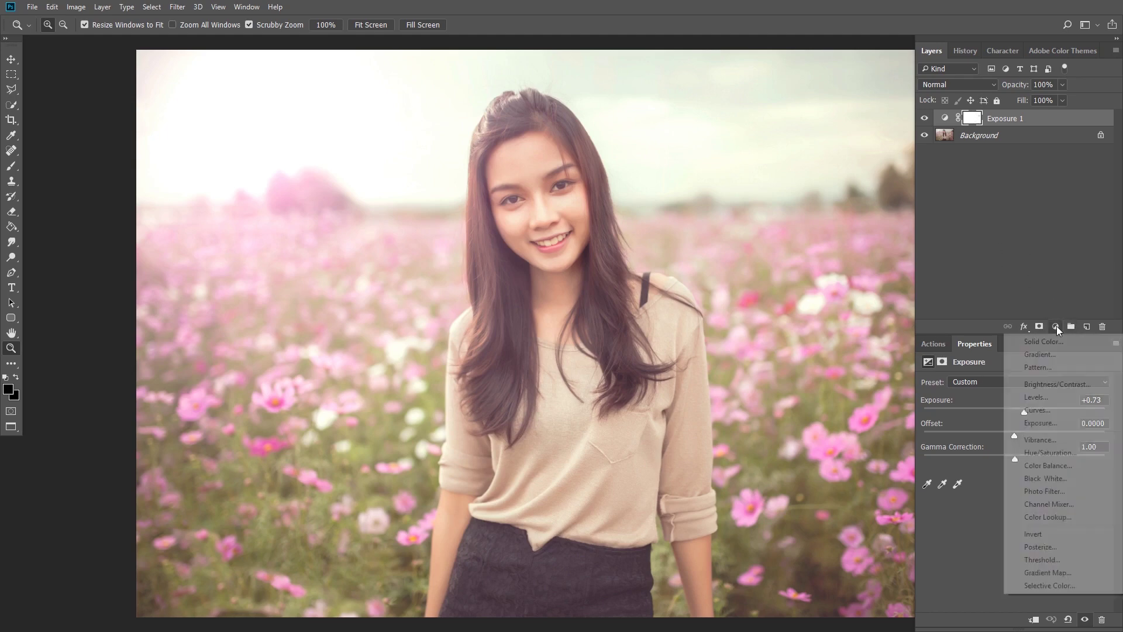
{"action": "left_click", "coordinate": [1052, 453]}
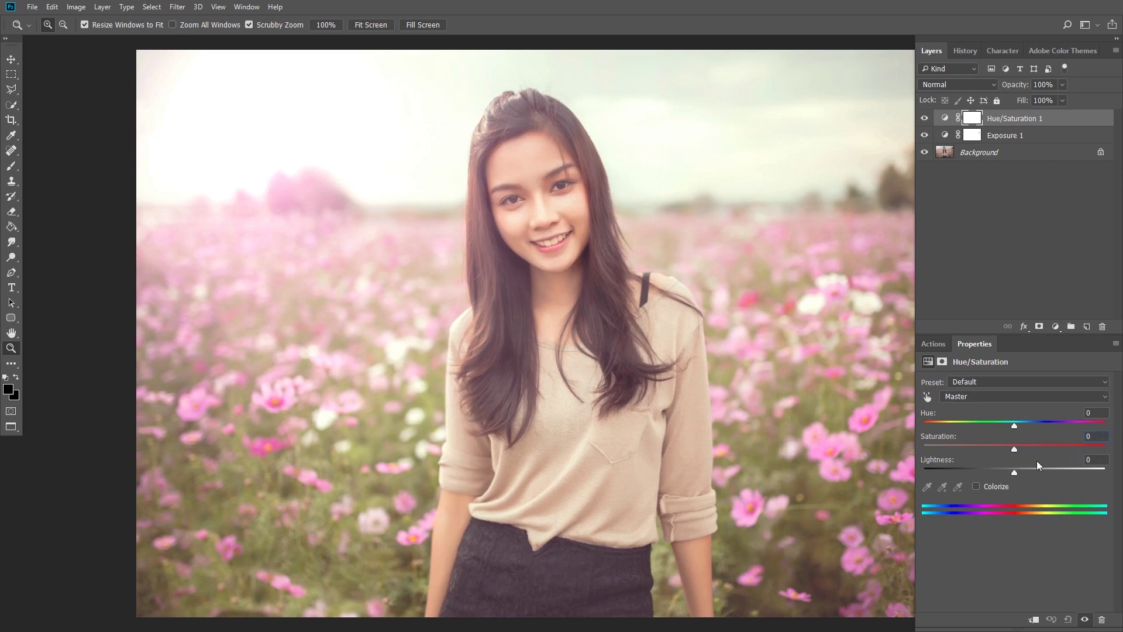
{"action": "type", "text": "30"}
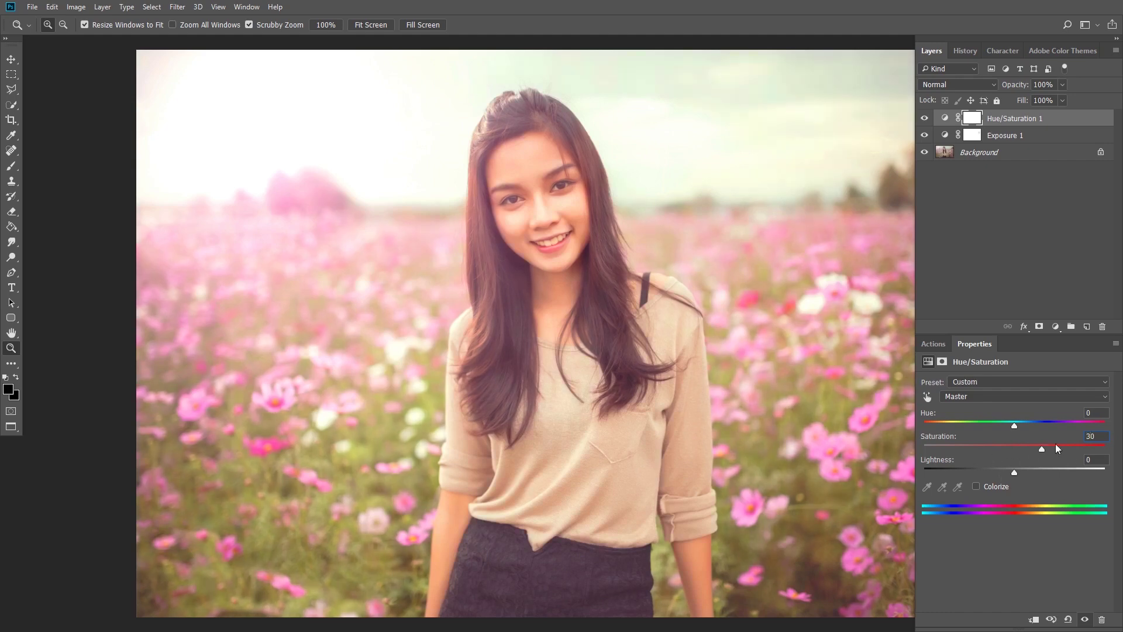
{"action": "type", "text": "20"}
{"action": "left_click", "coordinate": [925, 119]}
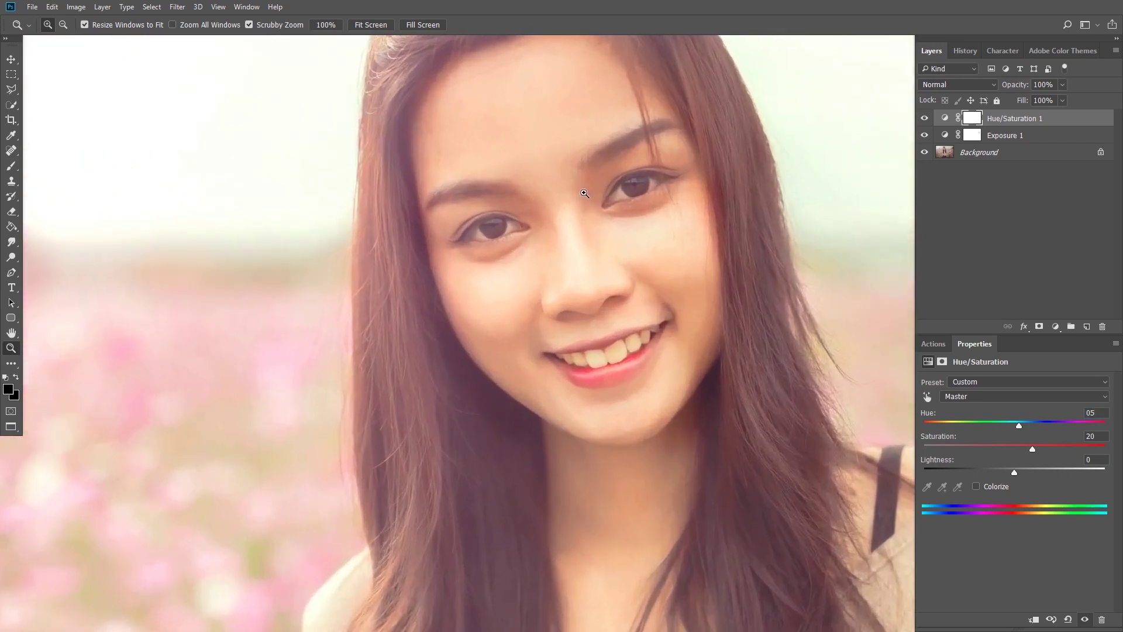
Compare the face with Hue/Saturation on and off, then fit the photo to screen.
{"action": "mouse_move", "coordinate": [525, 194]}
{"action": "left_mouse_down"}
{"action": "mouse_move", "coordinate": [584, 250]}
{"action": "mouse_move", "coordinate": [560, 291]}
{"action": "left_mouse_up"}
{"action": "left_click", "coordinate": [924, 119]}
{"action": "left_click", "coordinate": [924, 119]}
{"action": "left_click", "coordinate": [924, 120]}
{"action": "left_click", "coordinate": [924, 120]}
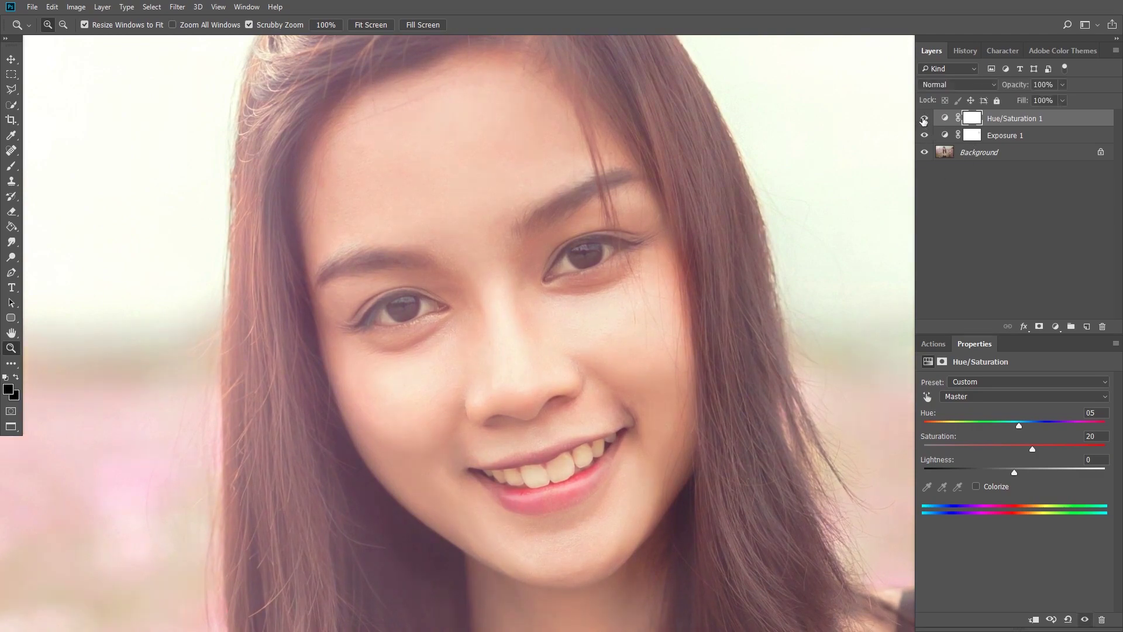
{"action": "left_click", "coordinate": [378, 27]}
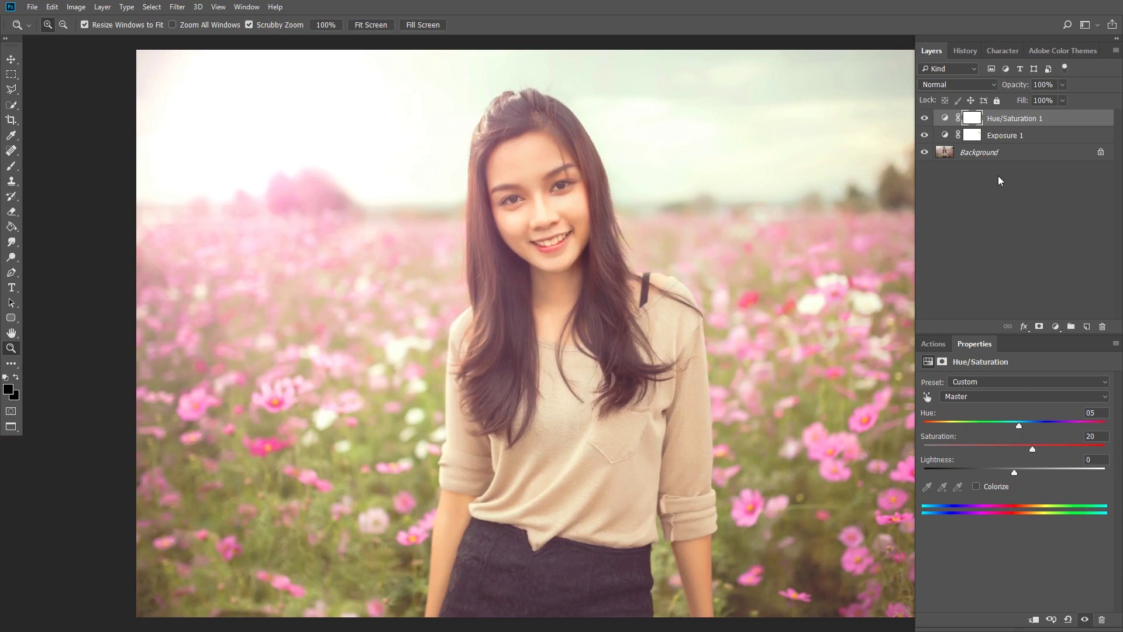
{"action": "left_click", "coordinate": [971, 120]}
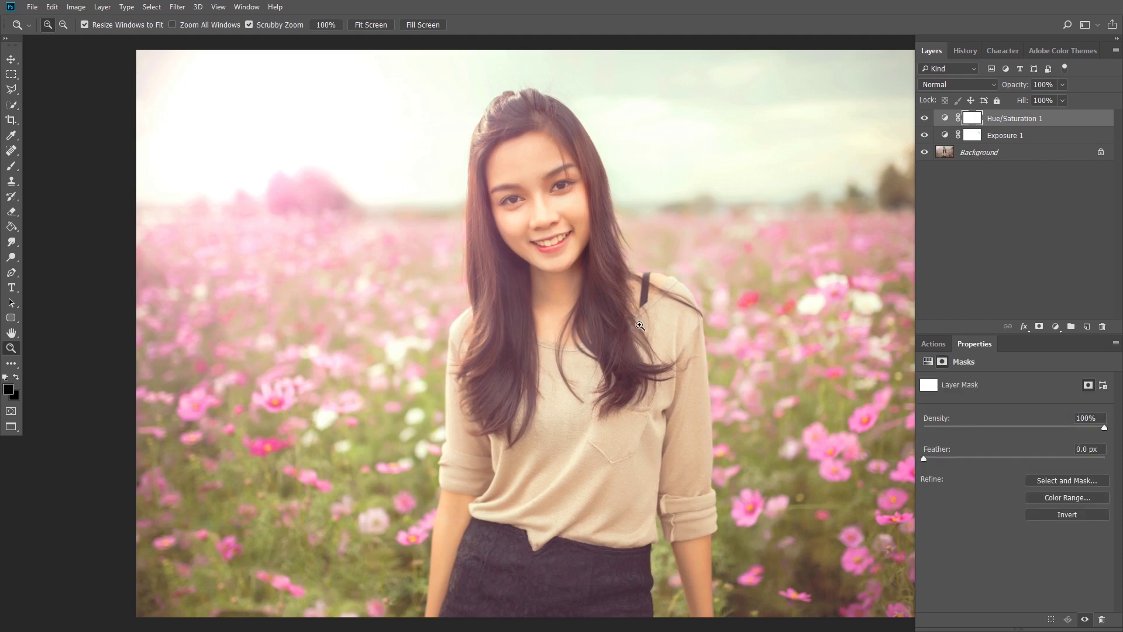
Invert the Hue/Saturation mask to black and set a large white brush.
{"action": "key", "text": "b"}
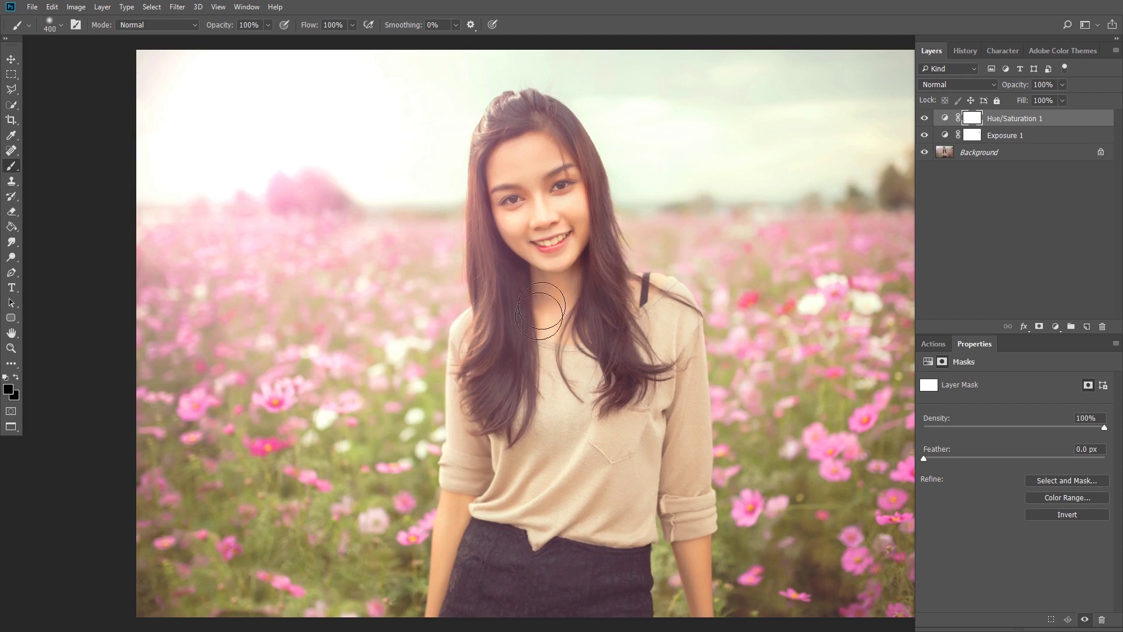
{"action": "key", "text": "bracketright"}
{"action": "key", "text": "bracketright"}
{"action": "key", "text": "bracketright"}
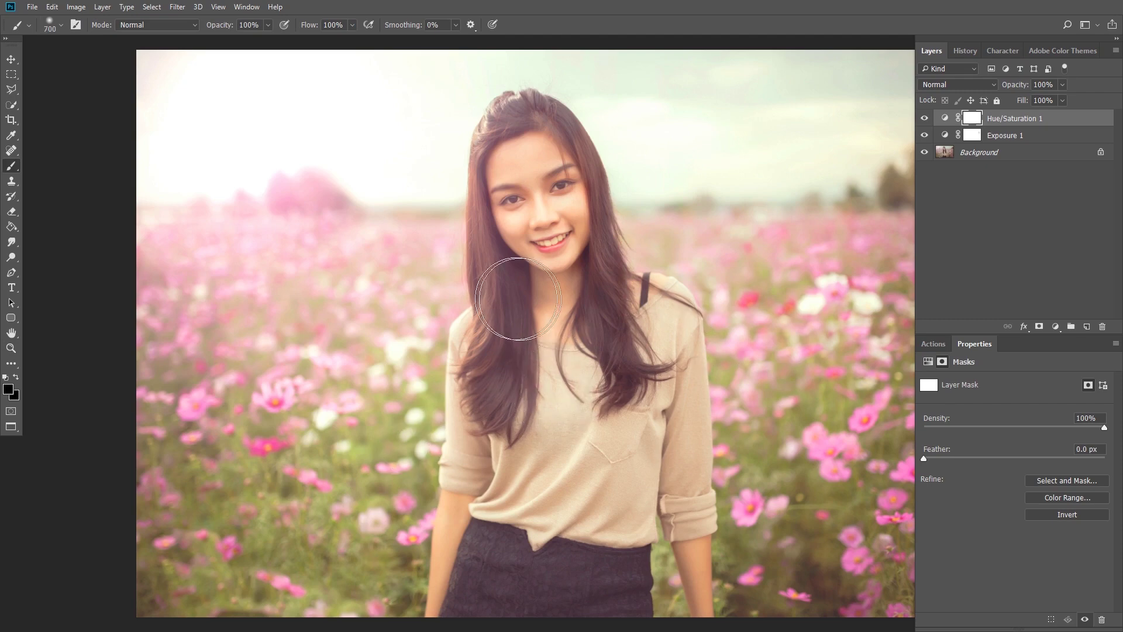
{"action": "key", "text": "ctrl+i"}
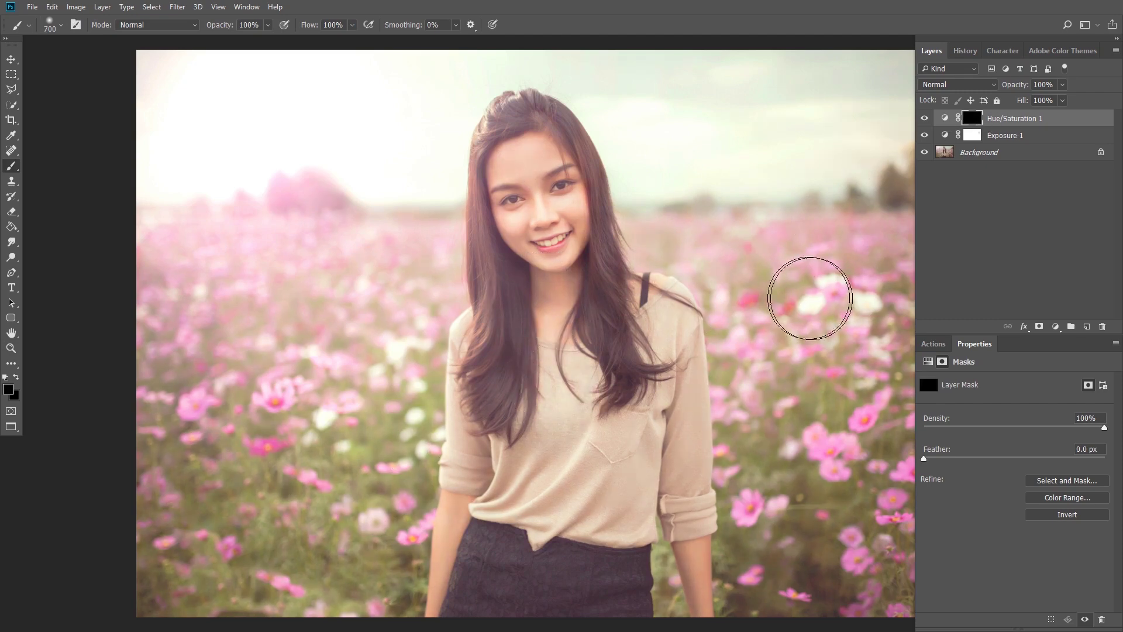
{"action": "left_click", "coordinate": [13, 390]}
{"action": "left_click_drag", "start_coordinate": [444, 270], "coordinate": [435, 227]}
{"action": "left_click", "coordinate": [656, 244]}
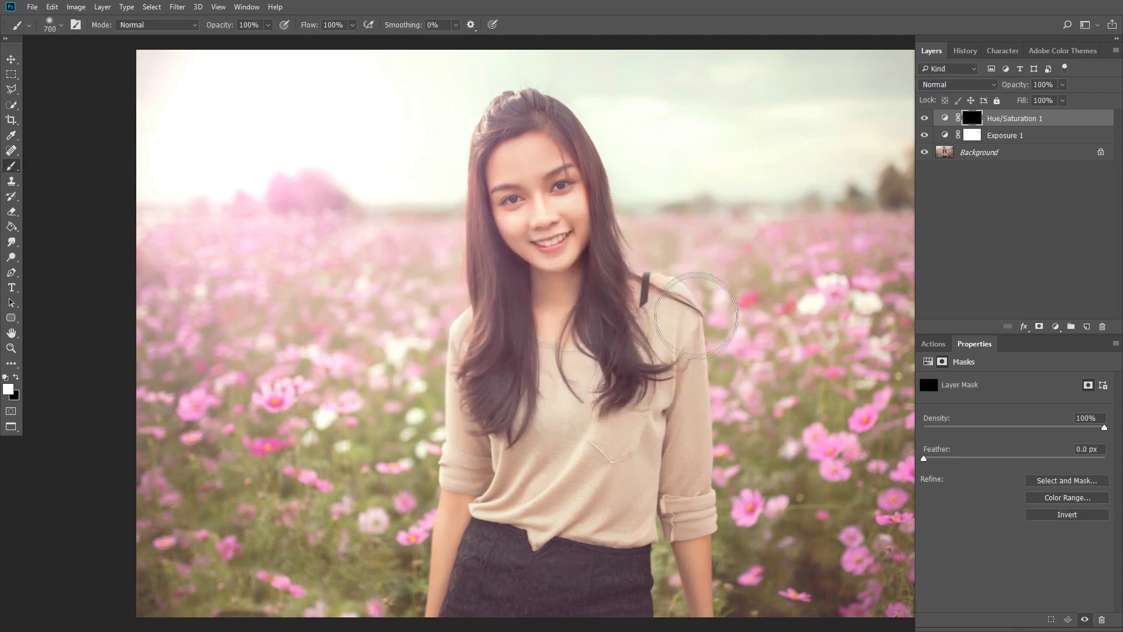
Paint saturation back onto the lower-left flowers, left field and right side.
{"action": "key", "text": "bracketright"}
{"action": "key", "text": "bracketright"}
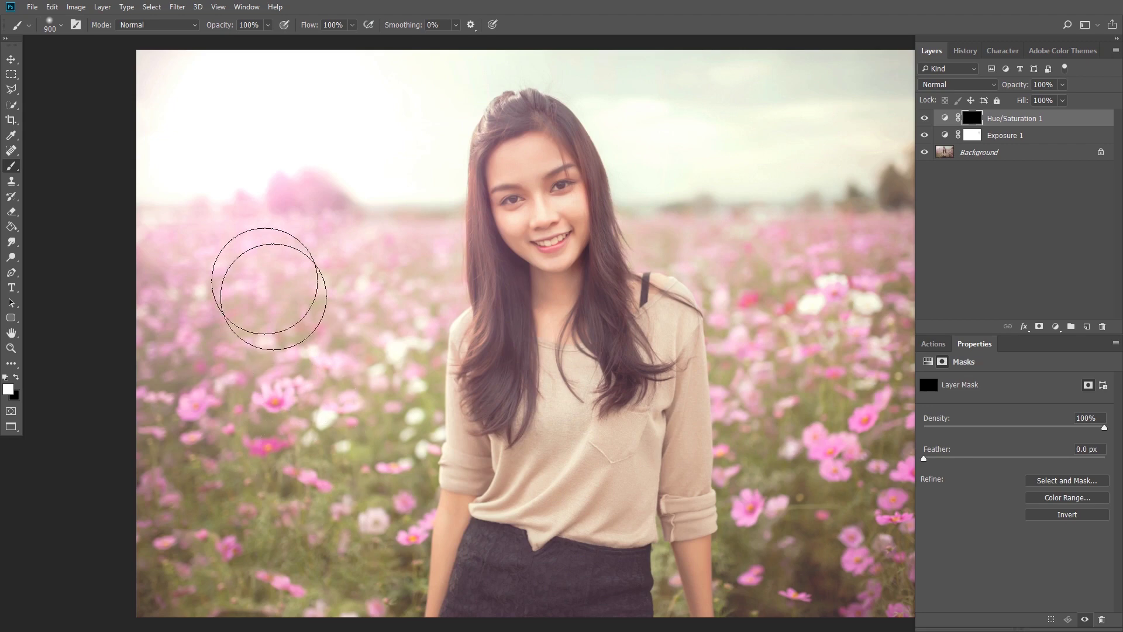
{"action": "left_click_drag", "start_coordinate": [183, 560], "coordinate": [159, 515]}
{"action": "key", "text": "bracketright"}
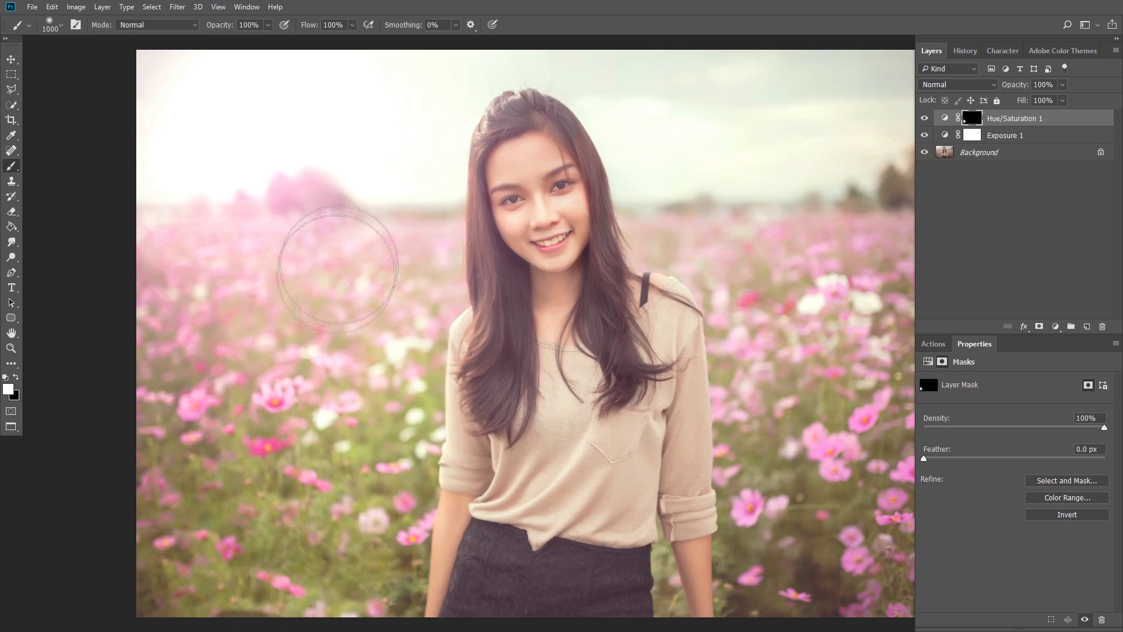
{"action": "left_click_drag", "start_coordinate": [376, 256], "coordinate": [231, 113]}
{"action": "mouse_move", "coordinate": [681, 207]}
{"action": "left_mouse_down"}
{"action": "mouse_move", "coordinate": [841, 251]}
{"action": "mouse_move", "coordinate": [745, 234]}
{"action": "left_mouse_up"}
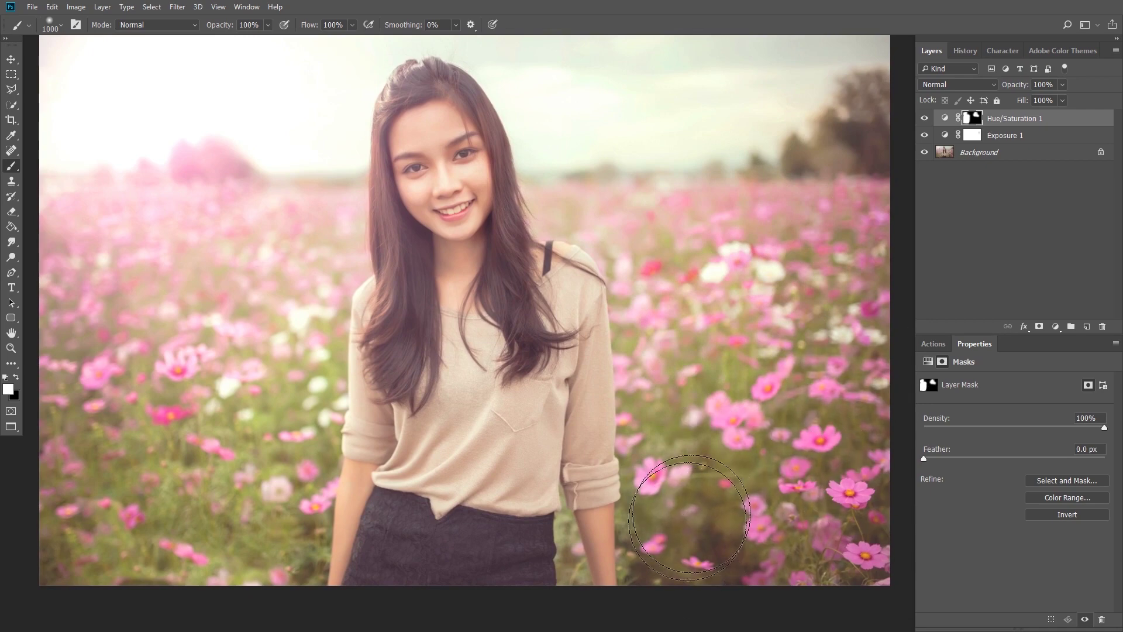
Zoom out, then paint white along the mask's left edge and across the top.
{"action": "scroll", "coordinate": [760, 169], "scroll_direction": "up", "scroll_amount": 2}
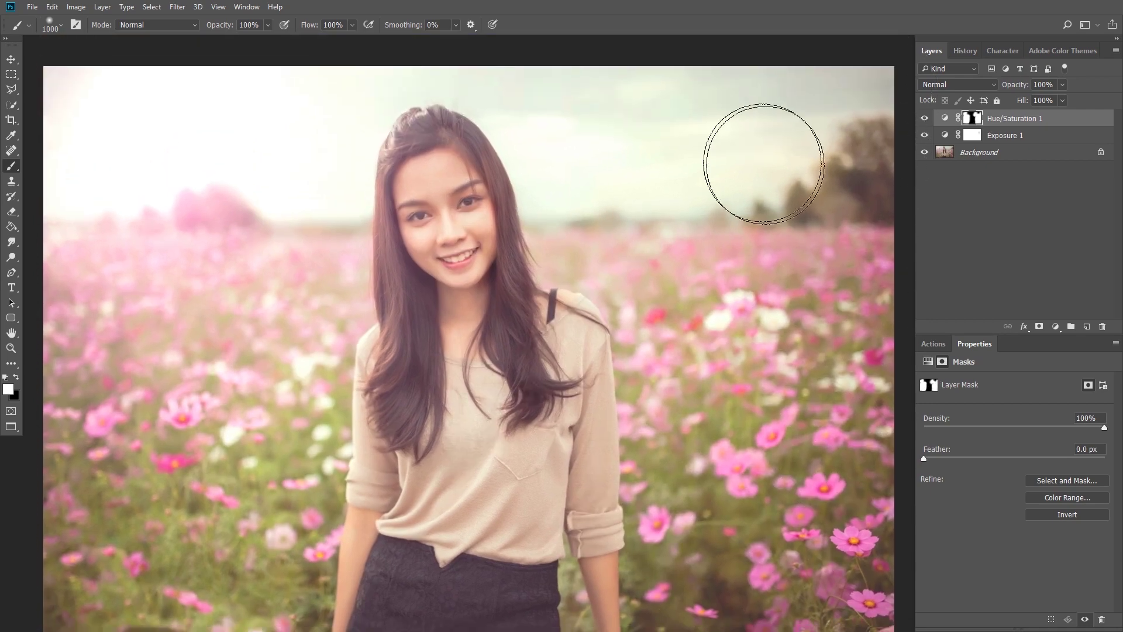
{"action": "key", "text": "z"}
{"action": "left_click_drag", "start_coordinate": [742, 250], "coordinate": [713, 239]}
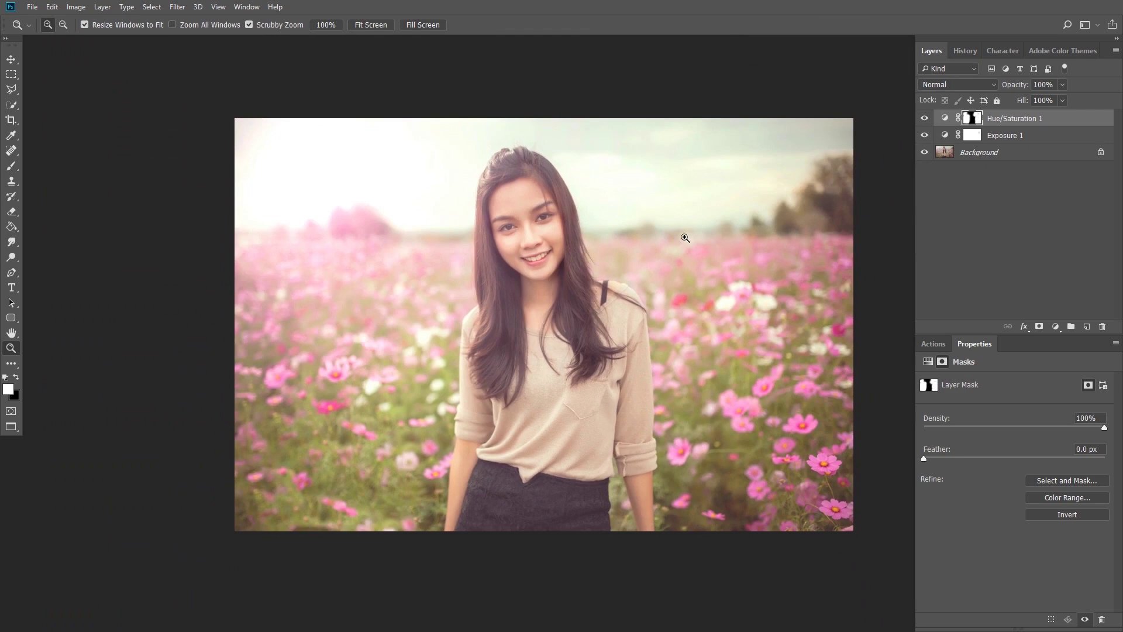
{"action": "left_click_drag", "start_coordinate": [710, 353], "coordinate": [673, 341]}
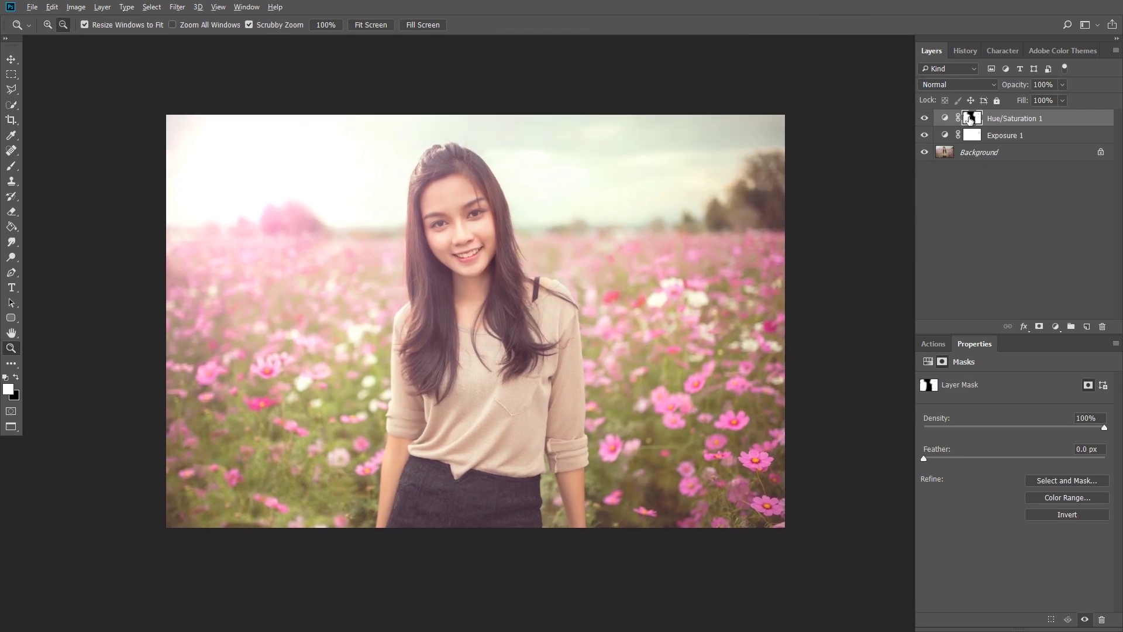
{"action": "left_click", "coordinate": [968, 119], "text": "alt"}
{"action": "key", "text": "b"}
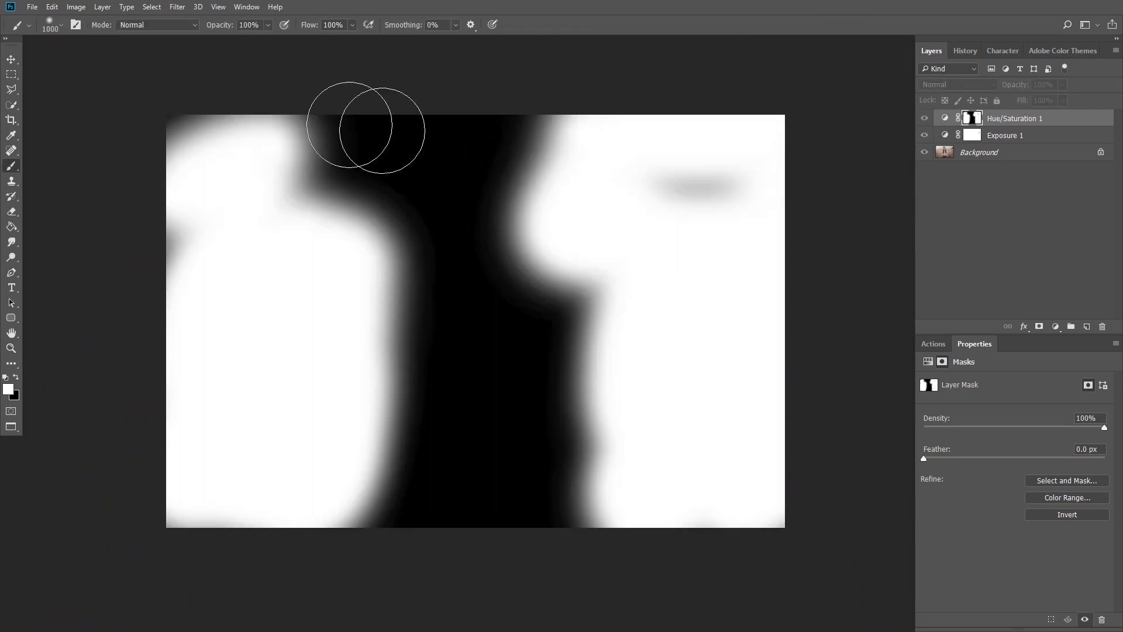
{"action": "left_click_drag", "start_coordinate": [181, 108], "coordinate": [213, 525]}
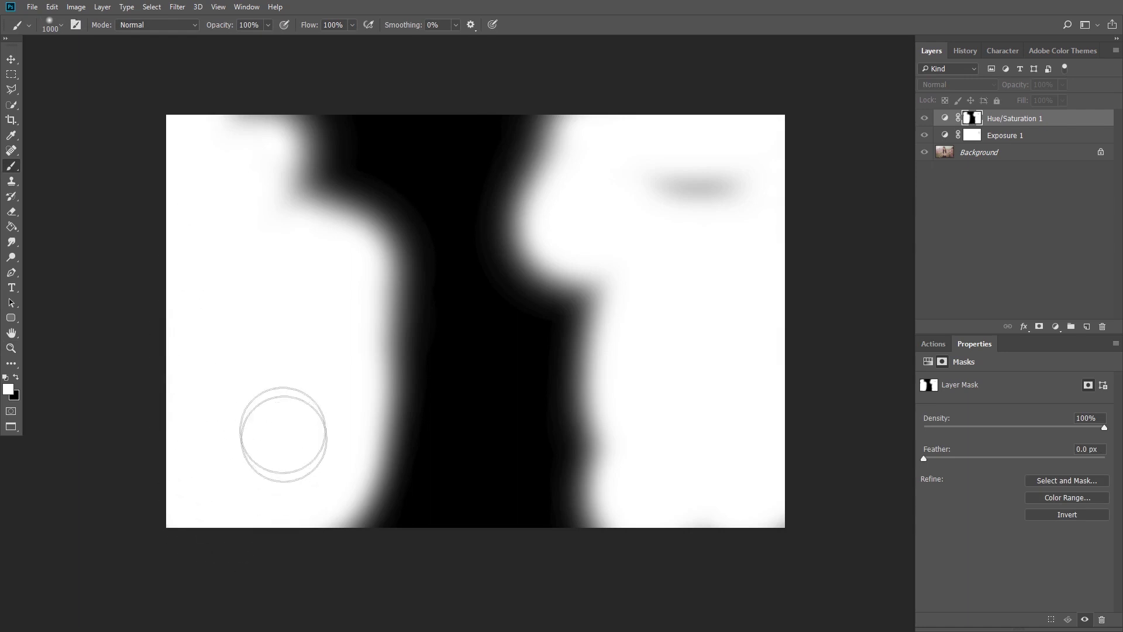
{"action": "mouse_move", "coordinate": [143, 113]}
{"action": "left_mouse_down"}
{"action": "mouse_move", "coordinate": [597, 111]}
{"action": "mouse_move", "coordinate": [745, 163]}
{"action": "left_mouse_up"}
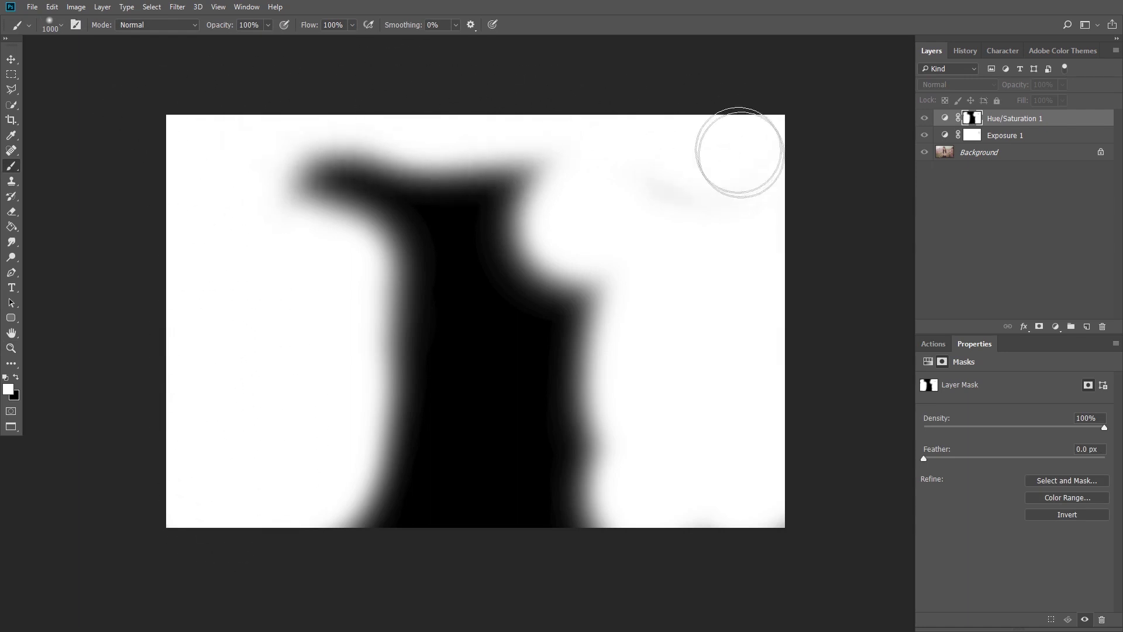
{"action": "left_click", "coordinate": [971, 119], "text": "alt"}
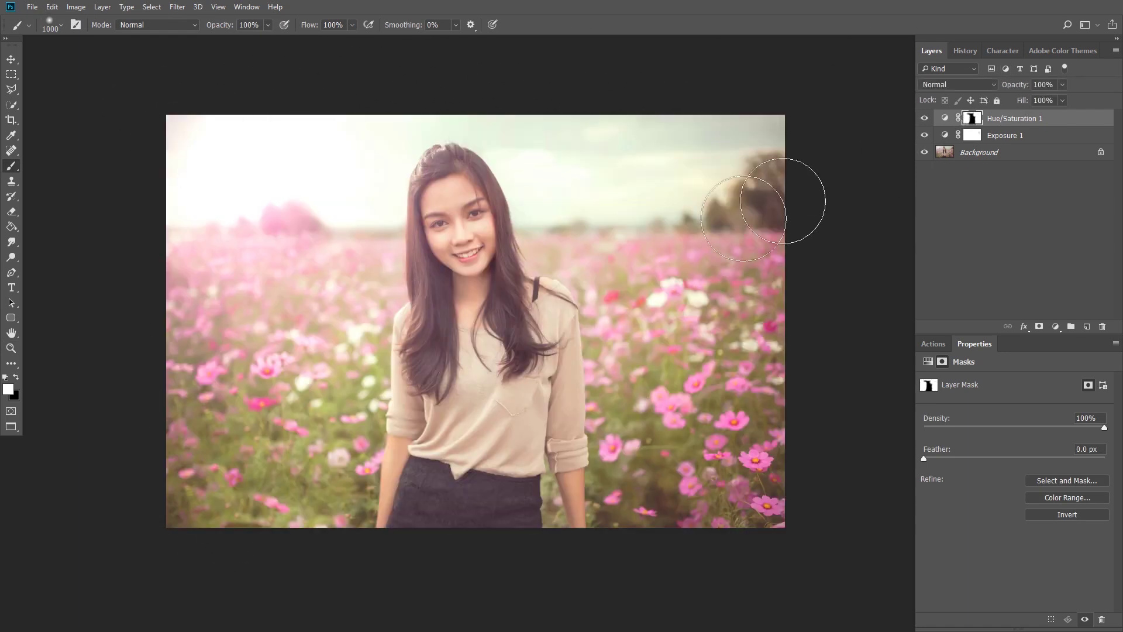
Toggle the Hue/Saturation layer to compare the portrait before and after.
{"action": "left_click", "coordinate": [926, 119]}
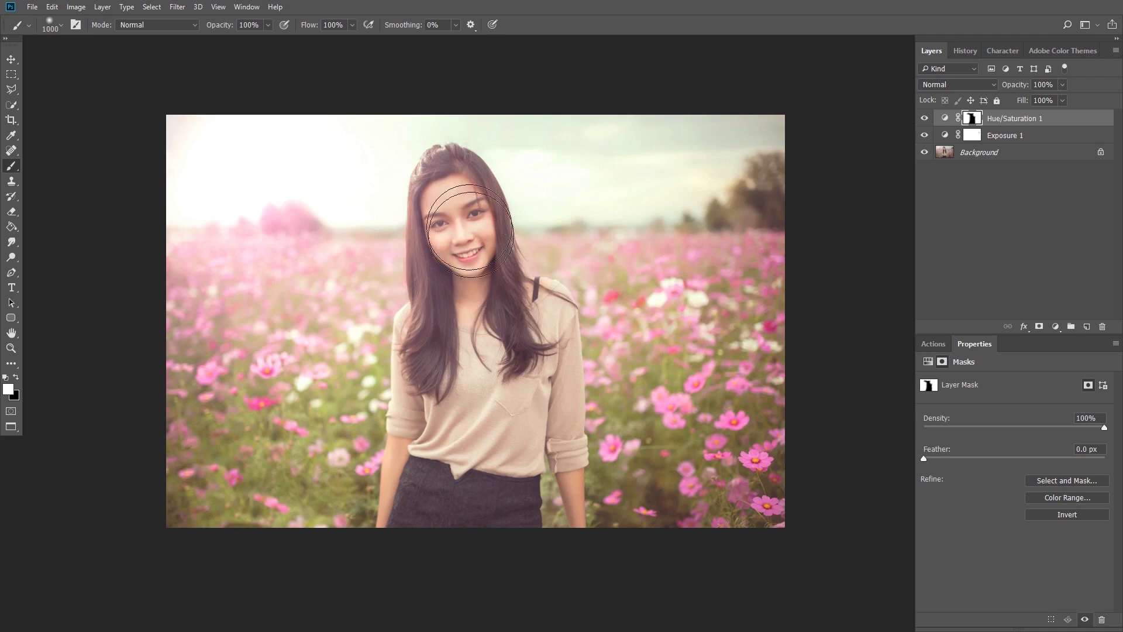
{"action": "left_click", "coordinate": [925, 119]}
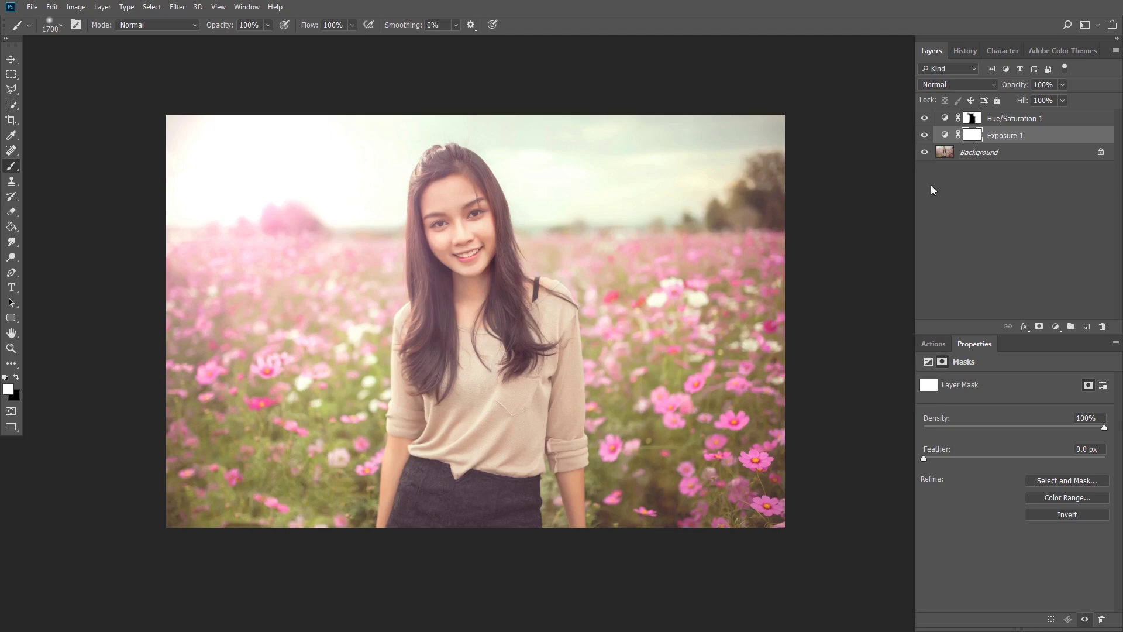
{"action": "left_click", "coordinate": [1001, 137]}
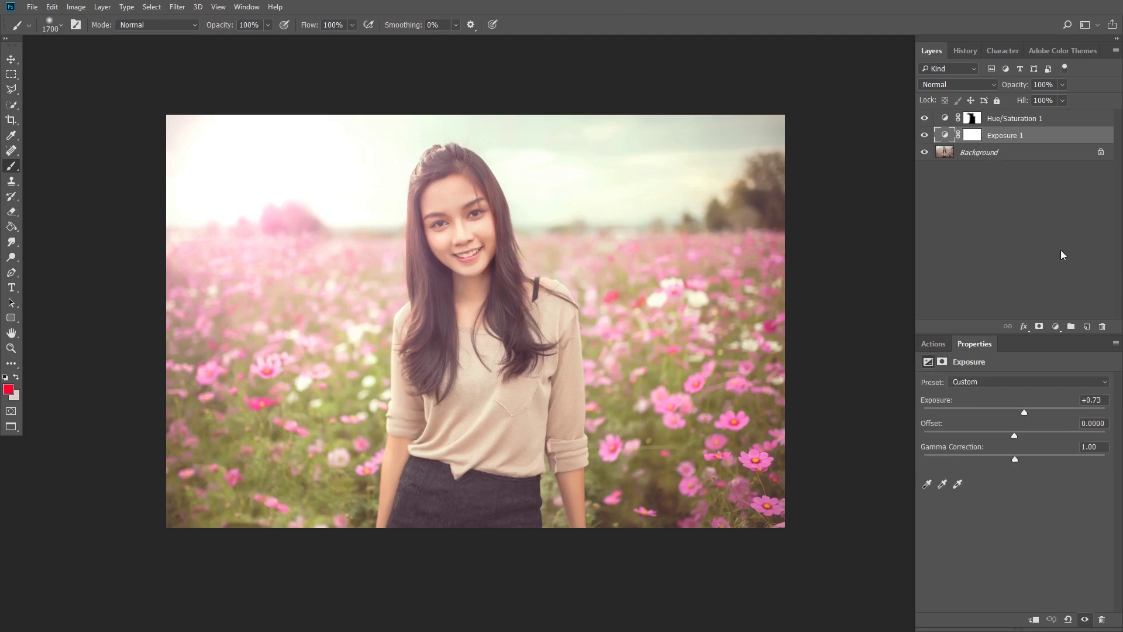
Add a Solid Color fill layer in warm yellow-orange #ffd385.
{"action": "left_click", "coordinate": [1056, 327]}
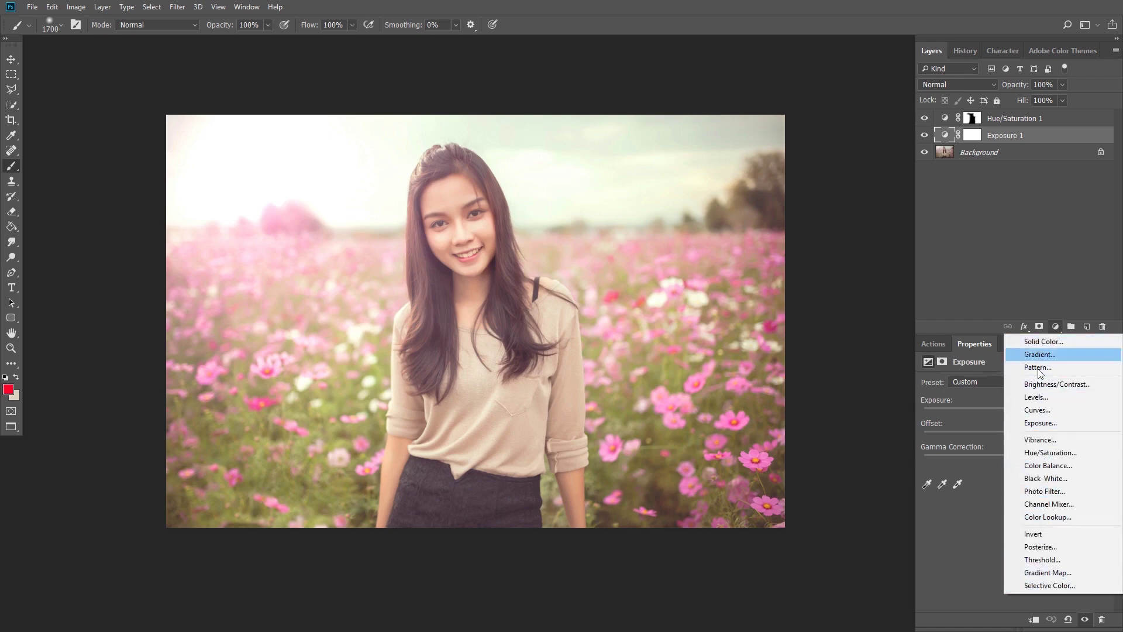
{"action": "left_click", "coordinate": [1043, 340]}
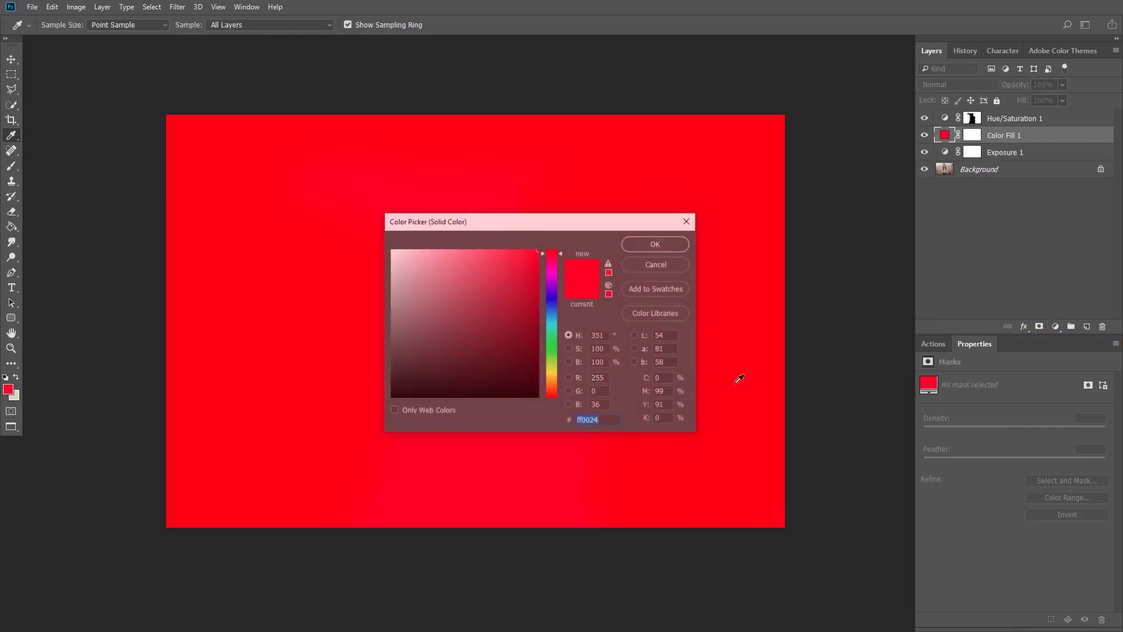
{"action": "left_click", "coordinate": [556, 380]}
{"action": "mouse_move", "coordinate": [514, 325]}
{"action": "left_mouse_down"}
{"action": "mouse_move", "coordinate": [452, 259]}
{"action": "mouse_move", "coordinate": [461, 250]}
{"action": "left_mouse_up"}
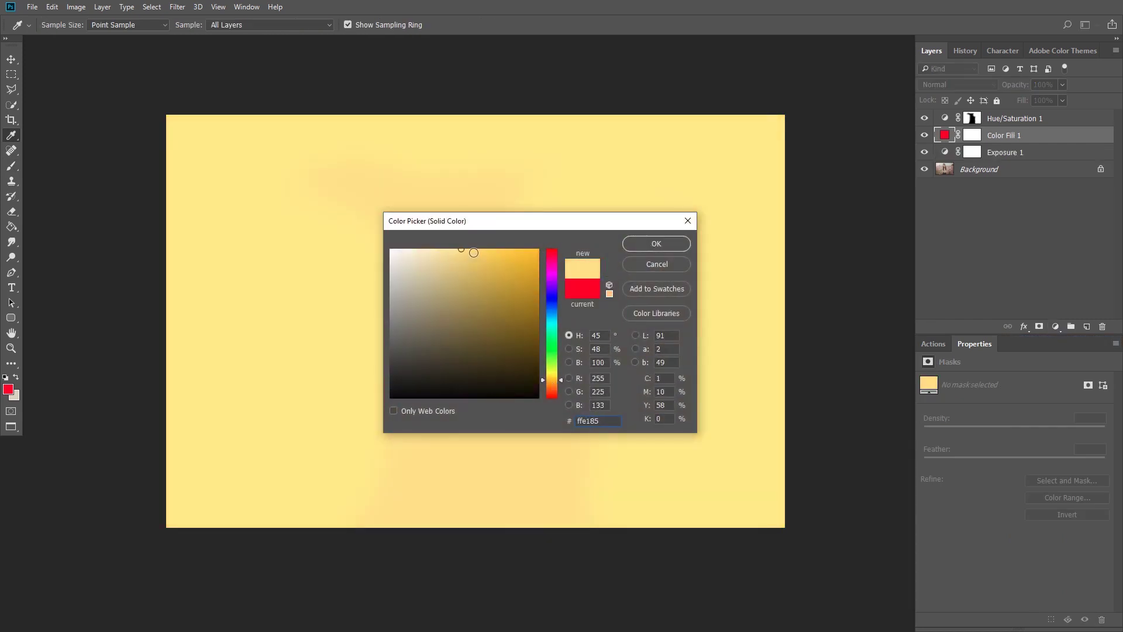
{"action": "left_click", "coordinate": [504, 333]}
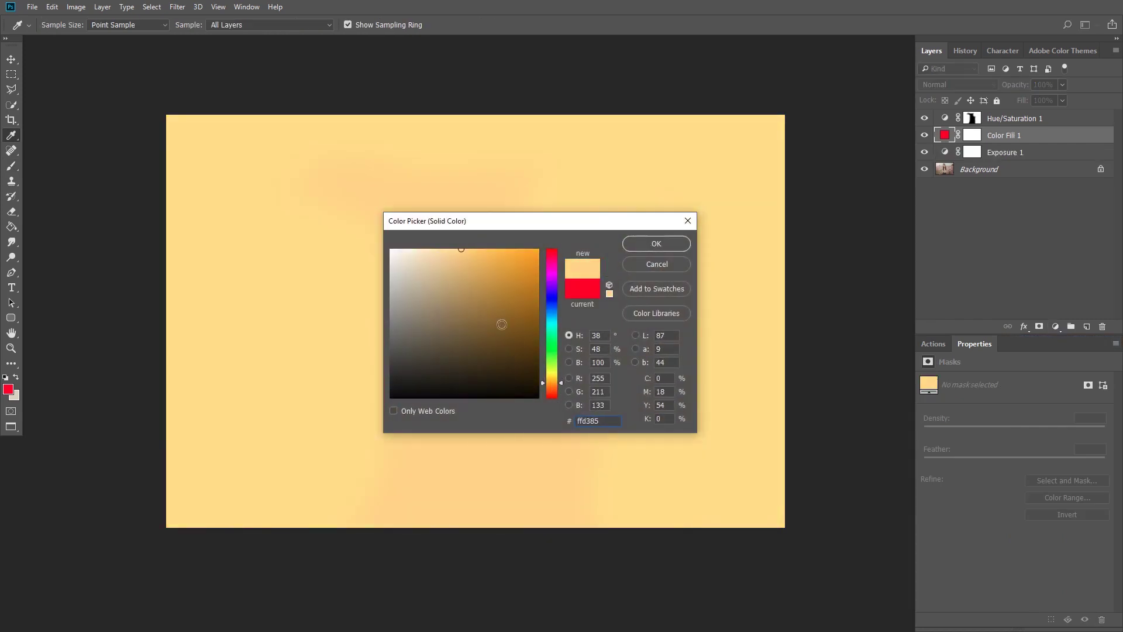
{"action": "left_click", "coordinate": [475, 267]}
{"action": "left_click", "coordinate": [656, 243]}
Reset colours and invert the Color Fill 1 mask to black, hiding the tint.
{"action": "key", "text": "b"}
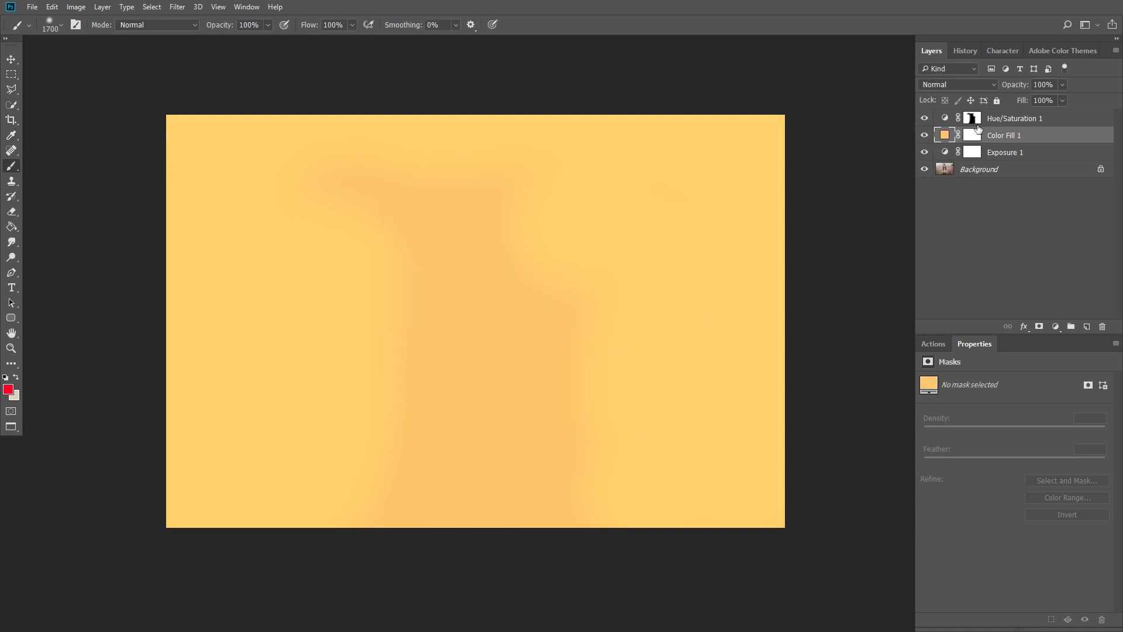
{"action": "left_click", "coordinate": [973, 135]}
{"action": "key", "text": "d"}
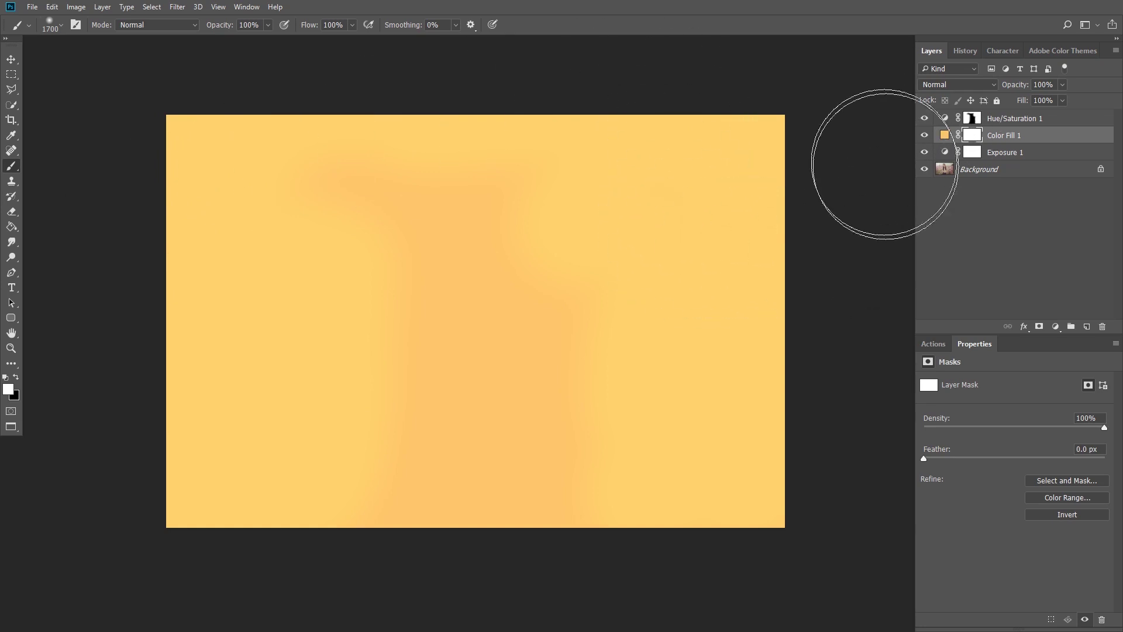
{"action": "key", "text": "ctrl+i"}
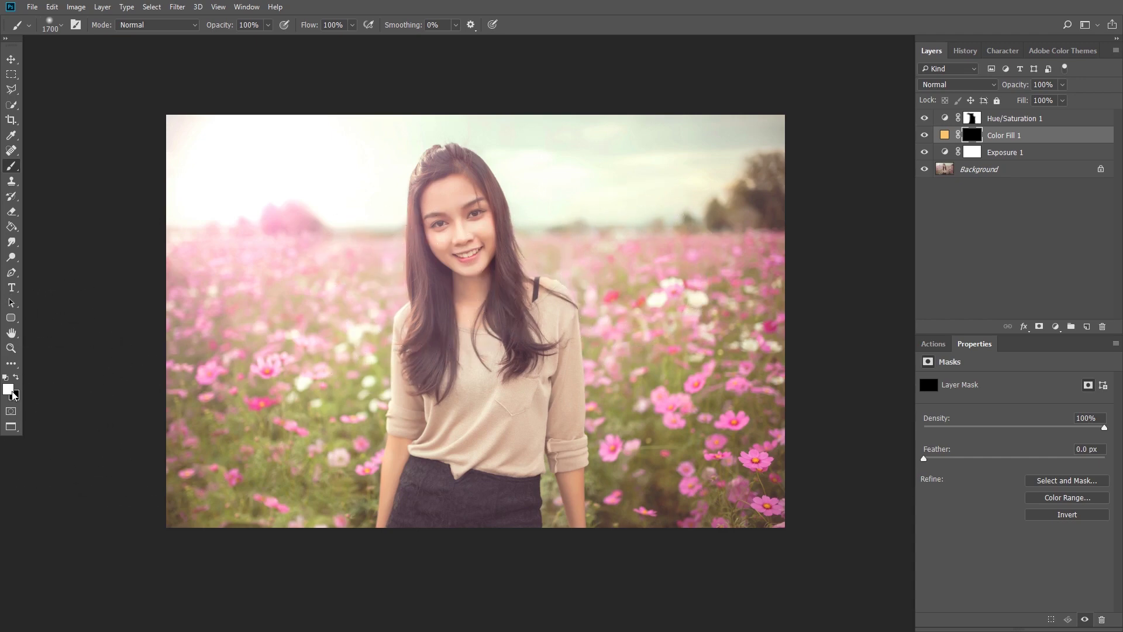
Try painting warm tint onto the fill mask, then reset the mask to black.
{"action": "mouse_move", "coordinate": [447, 220]}
{"action": "left_mouse_down"}
{"action": "mouse_move", "coordinate": [476, 288]}
{"action": "mouse_move", "coordinate": [473, 189]}
{"action": "left_mouse_up"}
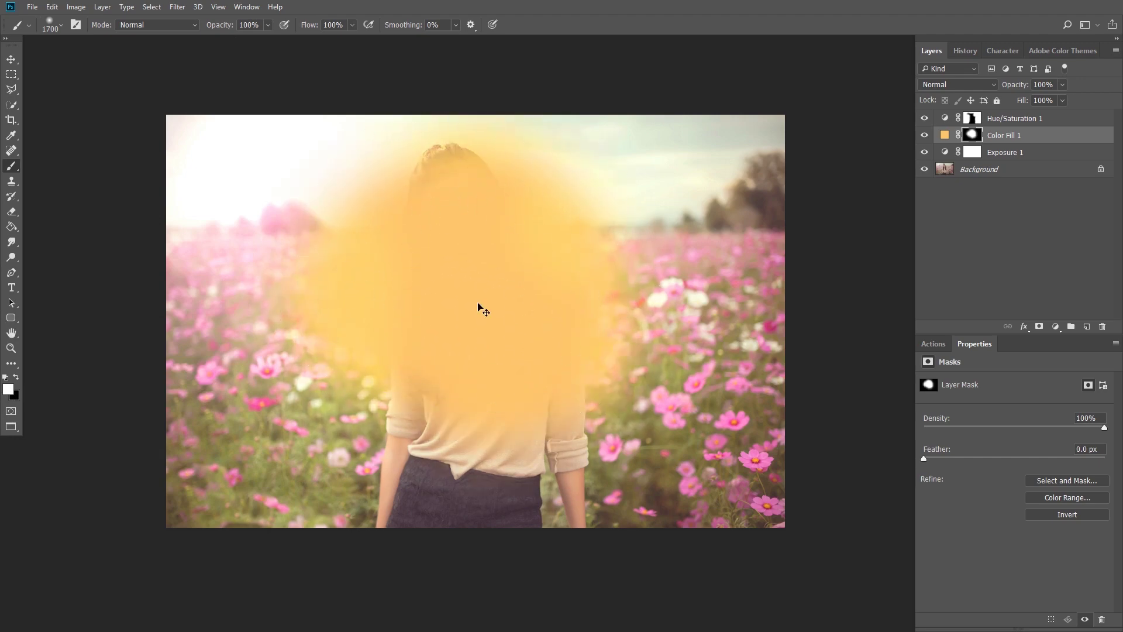
{"action": "key", "text": "ctrl+BackSpace"}
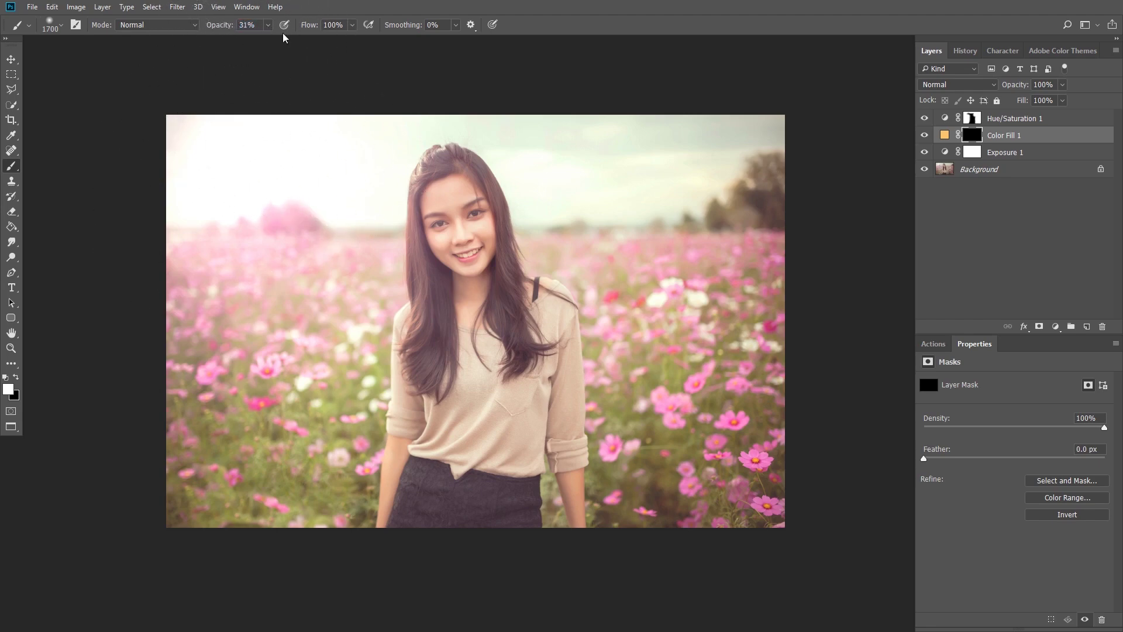
{"action": "mouse_move", "coordinate": [106, 322]}
{"action": "left_mouse_down"}
{"action": "mouse_move", "coordinate": [614, 151]}
{"action": "mouse_move", "coordinate": [662, 257]}
{"action": "mouse_move", "coordinate": [772, 264]}
{"action": "mouse_move", "coordinate": [828, 439]}
{"action": "left_mouse_up"}
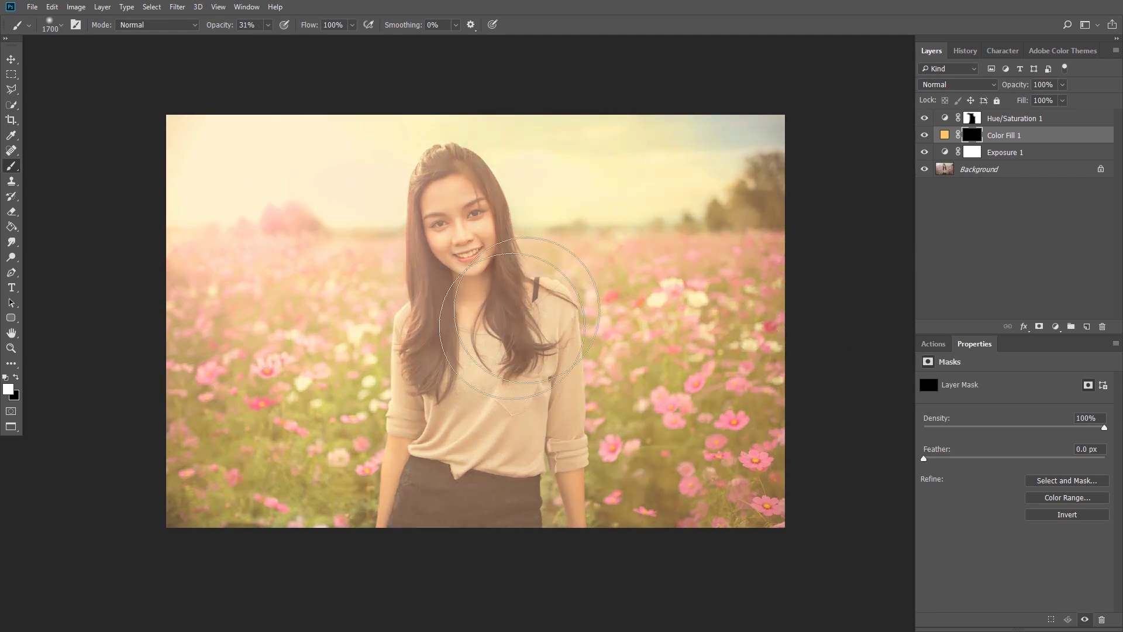
{"action": "left_click_drag", "start_coordinate": [228, 144], "coordinate": [476, 489]}
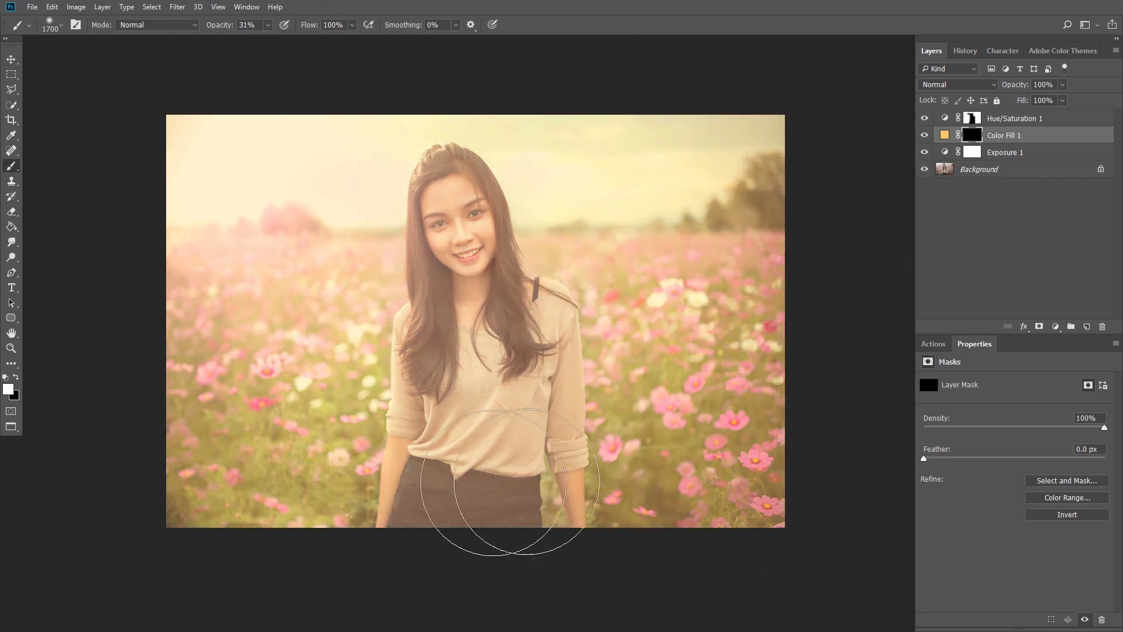
{"action": "left_click", "coordinate": [972, 137], "text": "alt"}
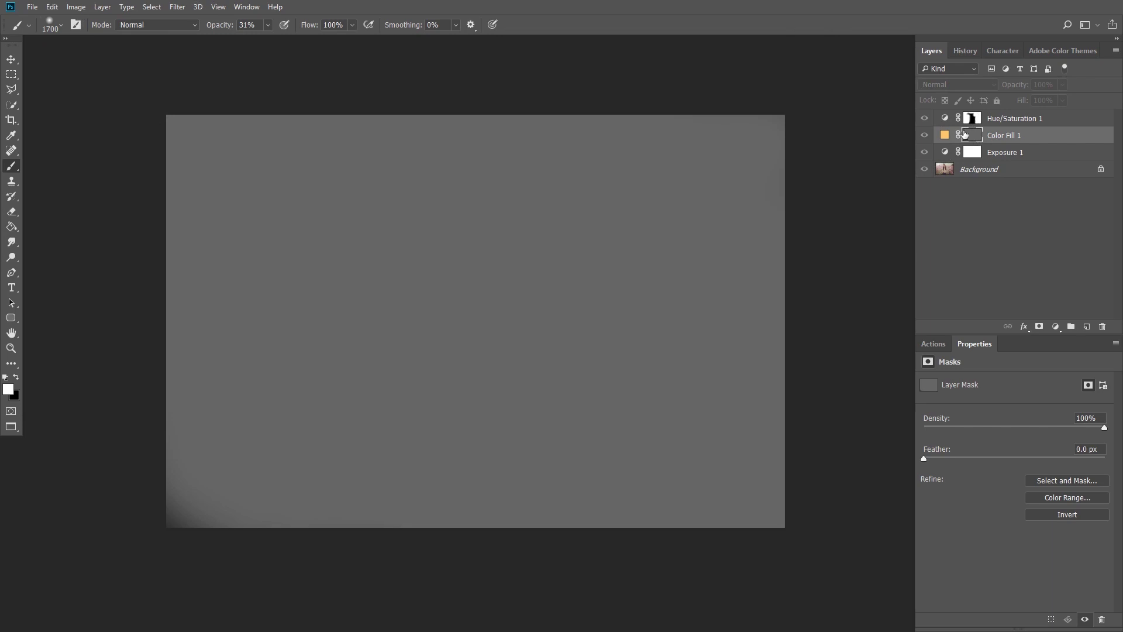
{"action": "key", "text": "ctrl+BackSpace"}
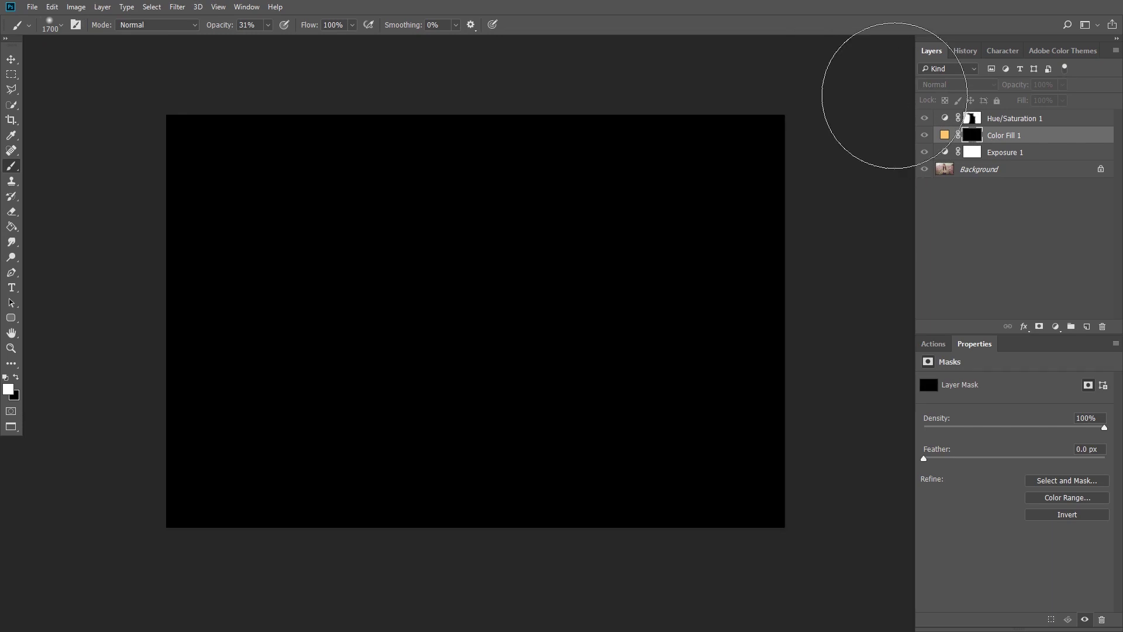
{"action": "left_click", "coordinate": [975, 139], "text": "alt"}
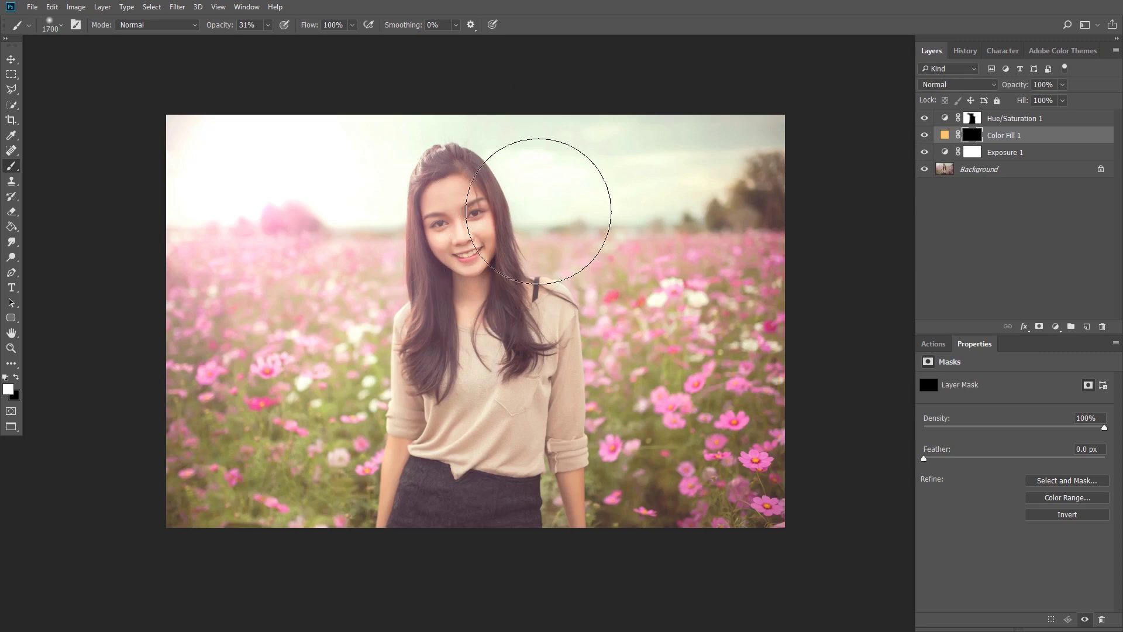
At 15% brush opacity, paint a subtle warm tint from the head to the lower right.
{"action": "left_click_drag", "start_coordinate": [227, 28], "coordinate": [223, 27]}
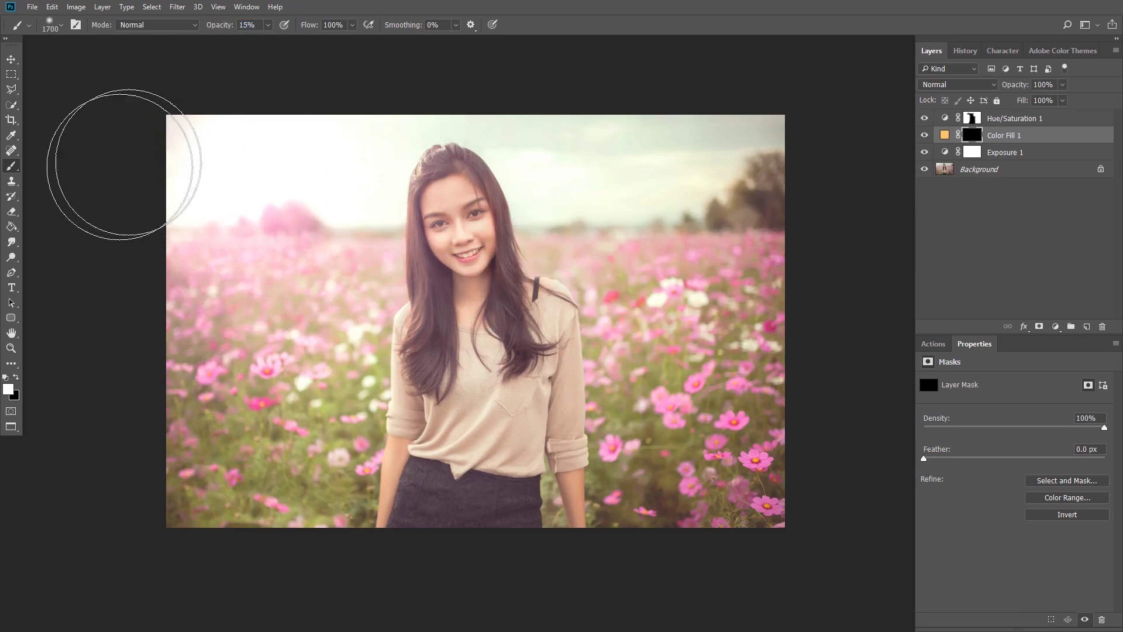
{"action": "mouse_move", "coordinate": [281, 228]}
{"action": "left_mouse_down"}
{"action": "mouse_move", "coordinate": [410, 293]}
{"action": "mouse_move", "coordinate": [676, 258]}
{"action": "mouse_move", "coordinate": [752, 363]}
{"action": "mouse_move", "coordinate": [753, 489]}
{"action": "mouse_move", "coordinate": [213, 101]}
{"action": "mouse_move", "coordinate": [778, 123]}
{"action": "mouse_move", "coordinate": [514, 551]}
{"action": "mouse_move", "coordinate": [176, 131]}
{"action": "left_mouse_up"}
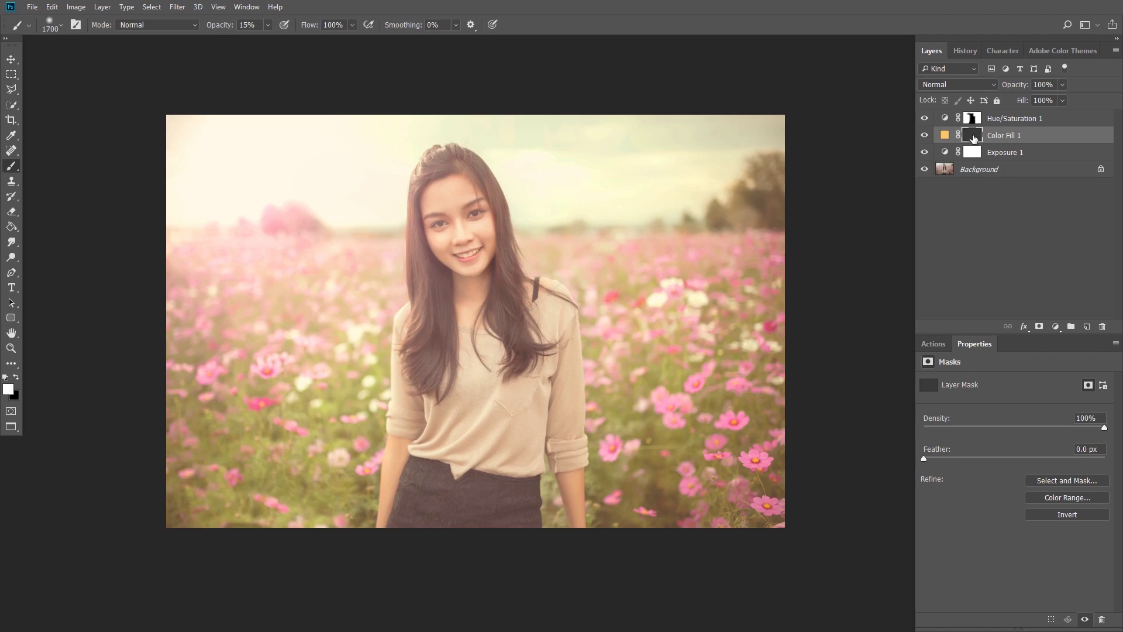
{"action": "key", "text": "ctrl+BackSpace"}
{"action": "key", "text": "alt+BackSpace"}
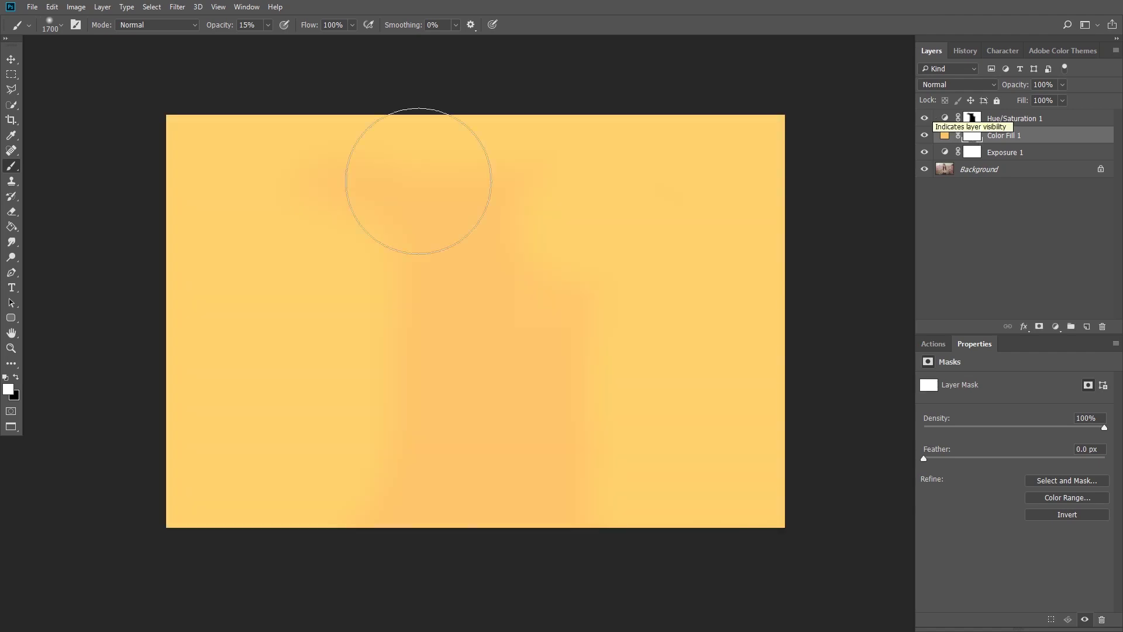
{"action": "key", "text": "ctrl+BackSpace"}
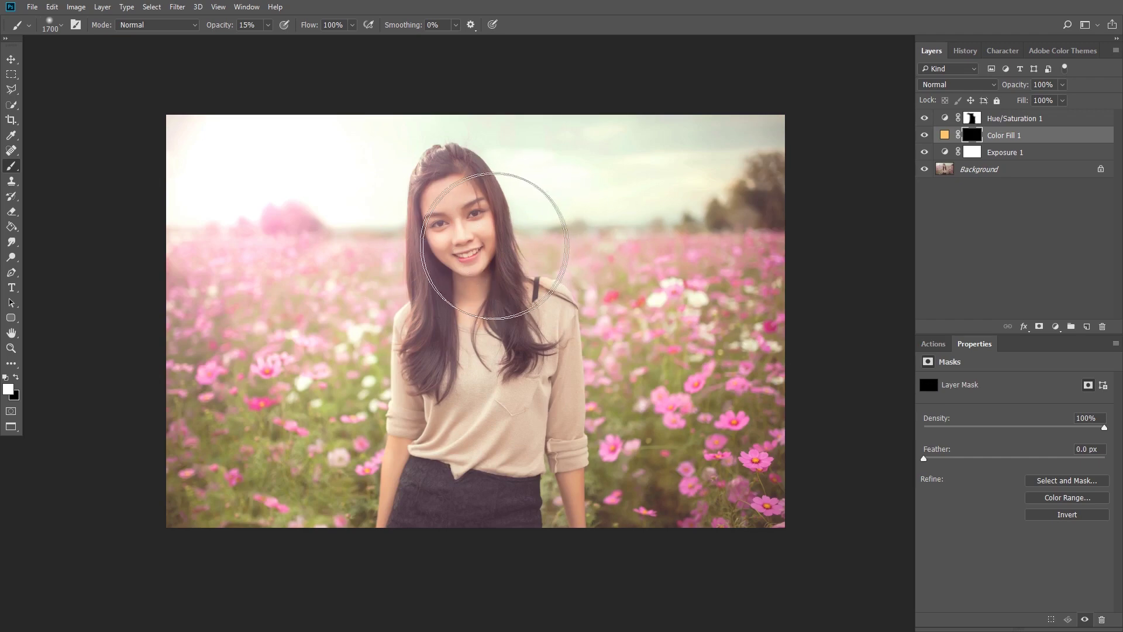
{"action": "mouse_move", "coordinate": [456, 158]}
{"action": "left_mouse_down"}
{"action": "mouse_move", "coordinate": [760, 498]}
{"action": "mouse_move", "coordinate": [199, 415]}
{"action": "mouse_move", "coordinate": [679, 146]}
{"action": "left_mouse_up"}
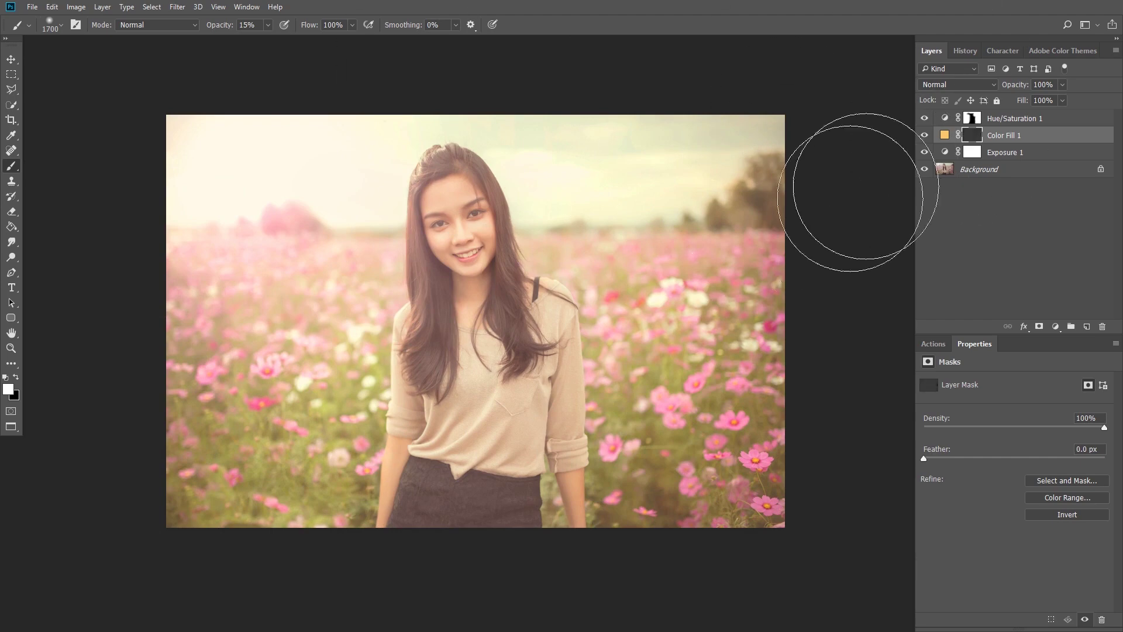
{"action": "left_click", "coordinate": [952, 85]}
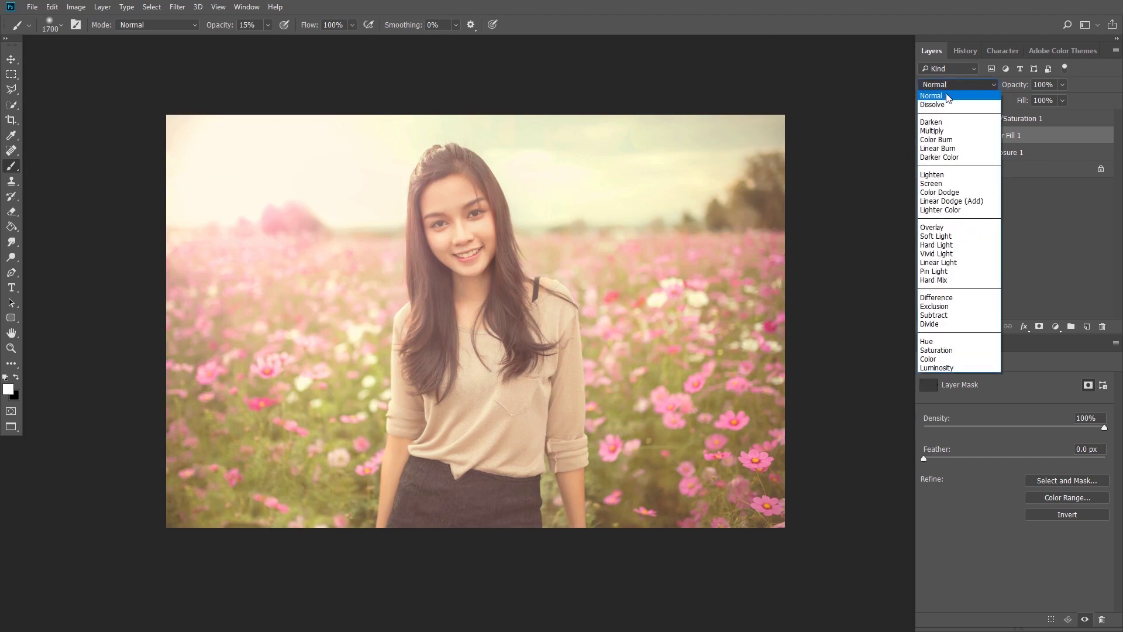
Blend the yellow fill in Soft Light and compare the portrait with and without it.
{"action": "left_click", "coordinate": [958, 236]}
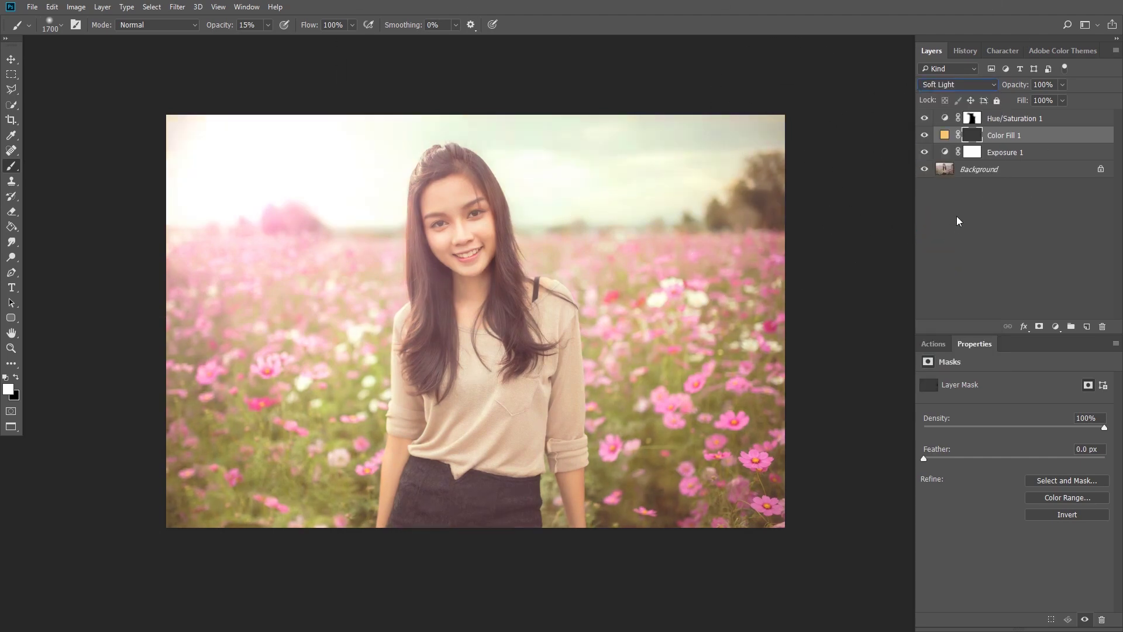
{"action": "left_click", "coordinate": [924, 135]}
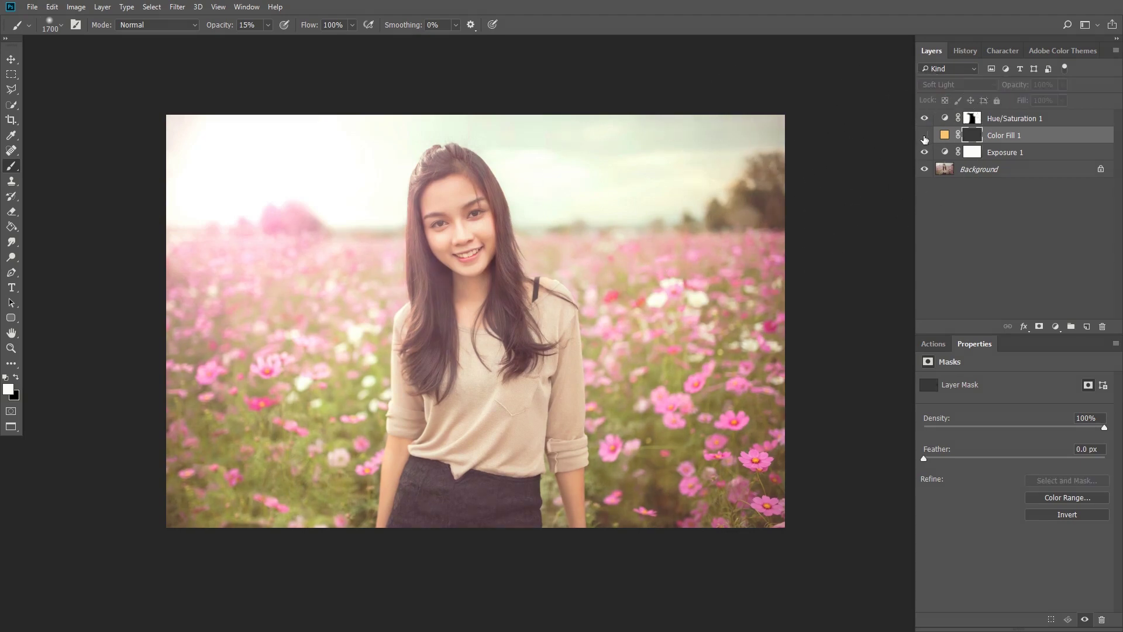
{"action": "left_click", "coordinate": [925, 135]}
{"action": "left_click", "coordinate": [925, 135]}
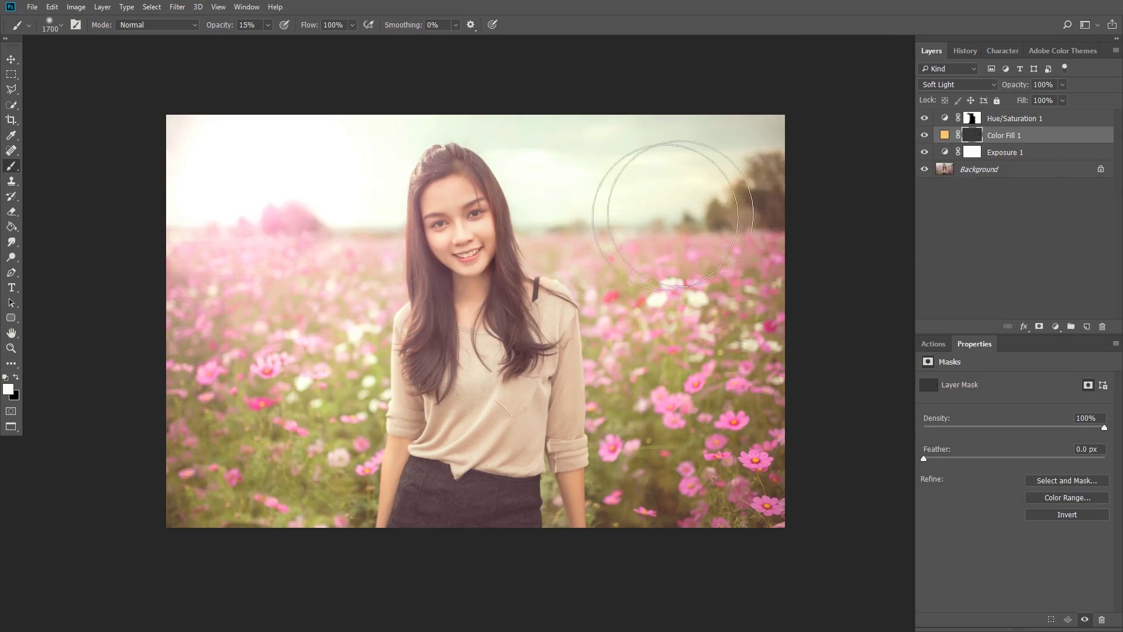
Switch to a smaller black brush at 100% opacity.
{"action": "key", "text": "x"}
{"action": "key", "text": "bracketleft"}
{"action": "key", "text": "bracketleft"}
{"action": "key", "text": "bracketleft"}
{"action": "left_click_drag", "start_coordinate": [219, 26], "coordinate": [392, 26]}
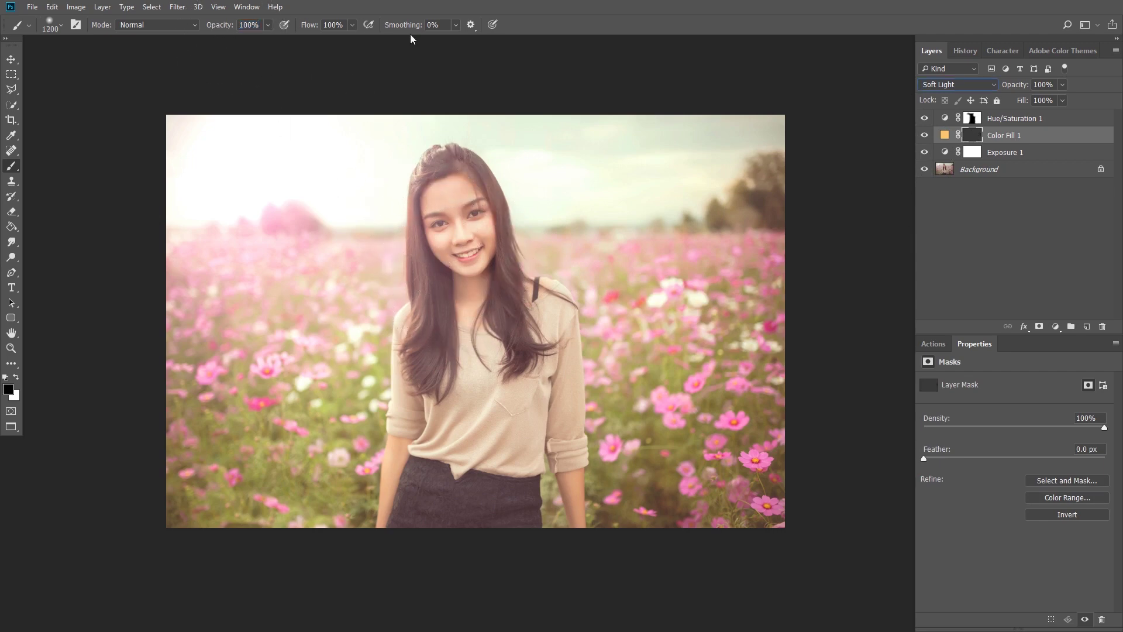
Check the Color Fill 1 mask covering the woman, comparing the photo with and without the yellow fill.
{"action": "key", "text": "bracketleft"}
{"action": "key", "text": "bracketleft"}
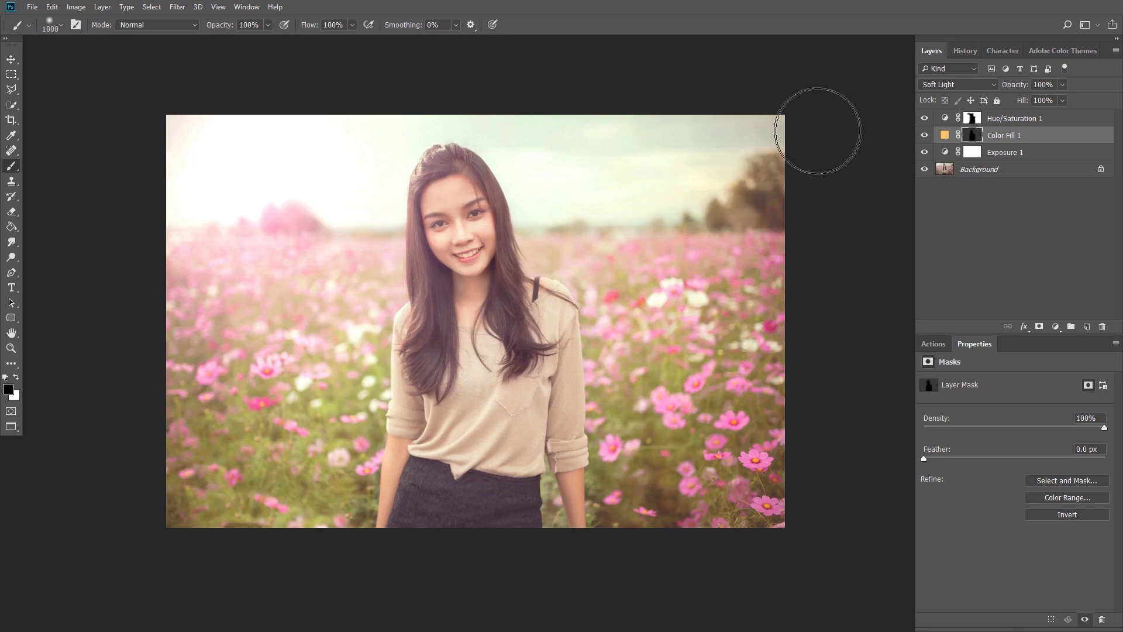
{"action": "left_click", "coordinate": [973, 135], "text": "alt"}
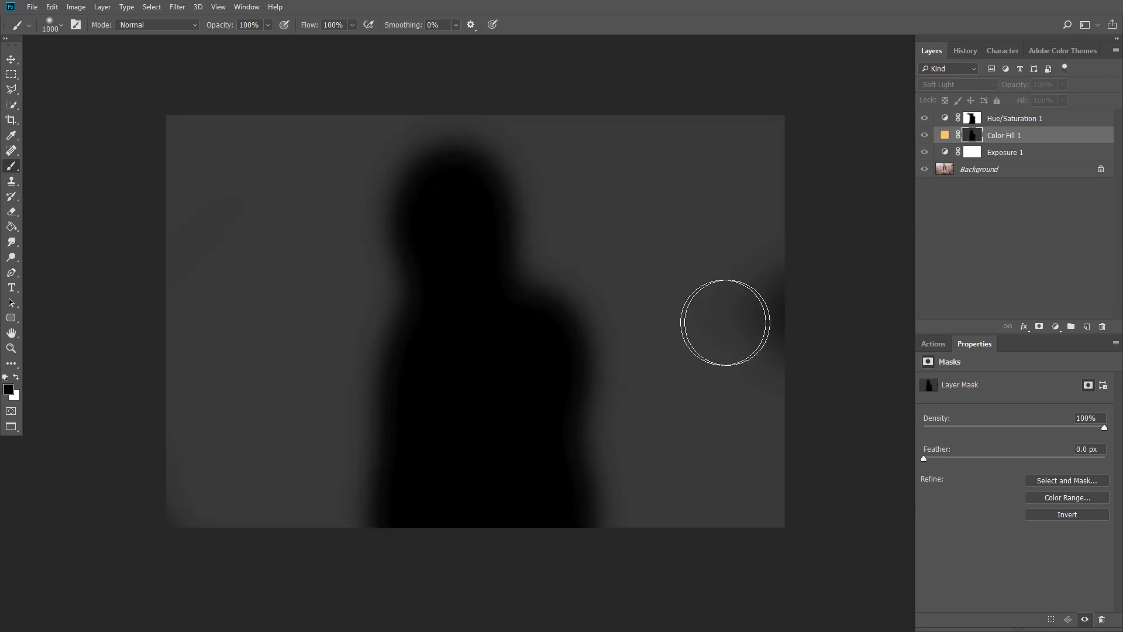
{"action": "left_click", "coordinate": [925, 137]}
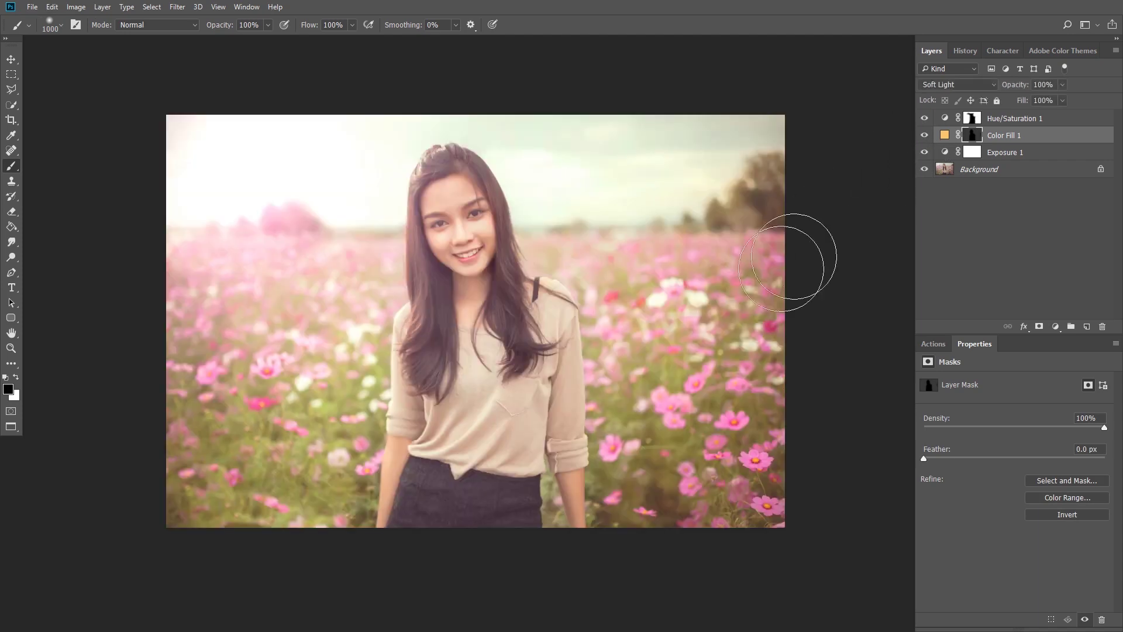
{"action": "left_click", "coordinate": [925, 135]}
{"action": "key", "text": "x"}
{"action": "key", "text": "shift+2"}
{"action": "left_click", "coordinate": [1005, 152]}
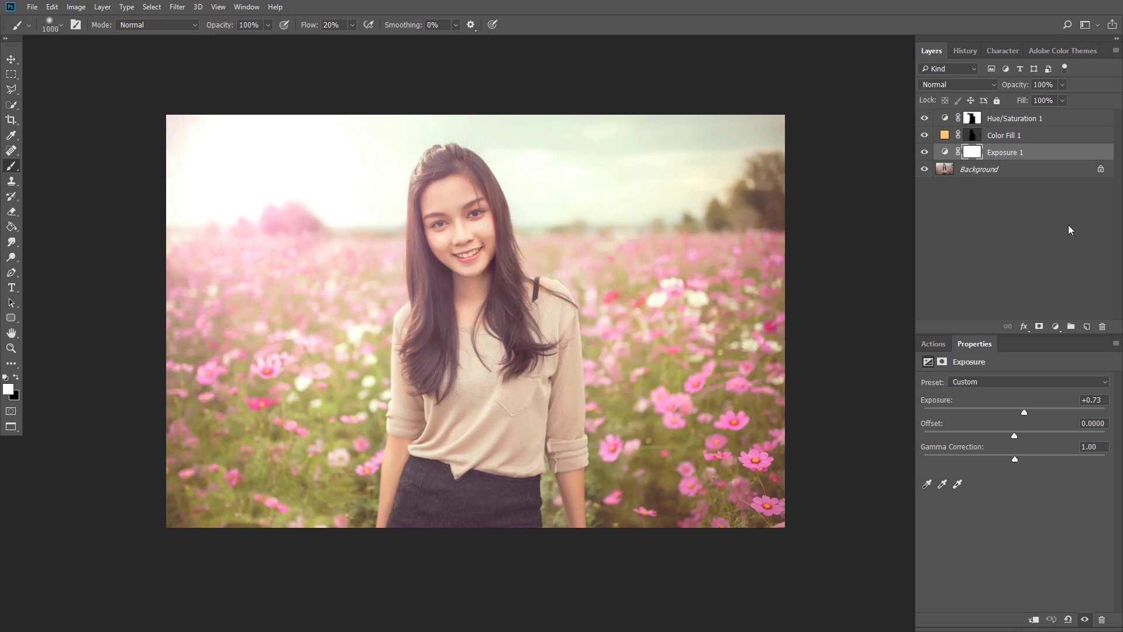
Add a Curves layer above Exposure 1 with its midpoint pulled down to darken the midtones.
{"action": "left_click", "coordinate": [1031, 153]}
{"action": "left_click", "coordinate": [1055, 327]}
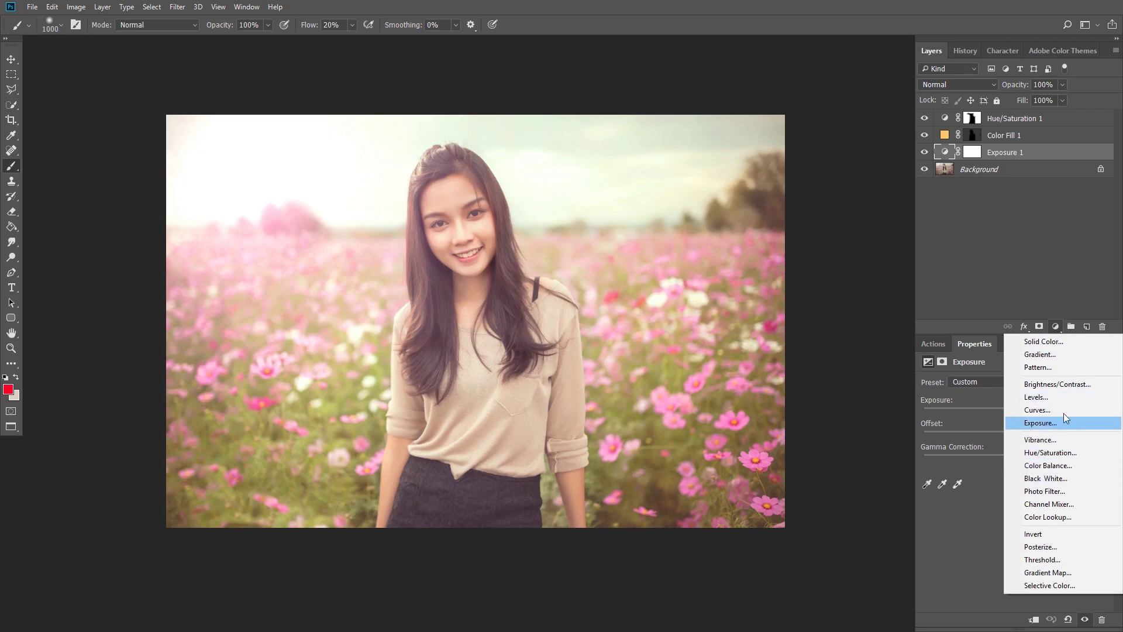
{"action": "left_click", "coordinate": [1038, 410]}
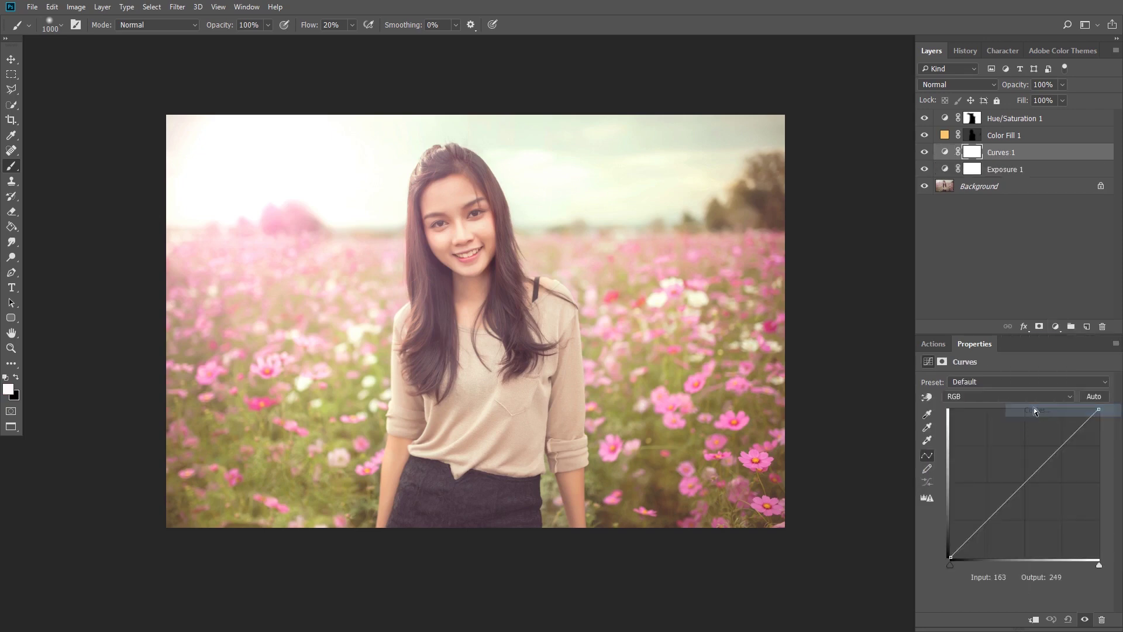
{"action": "left_click_drag", "start_coordinate": [1025, 487], "coordinate": [1025, 505]}
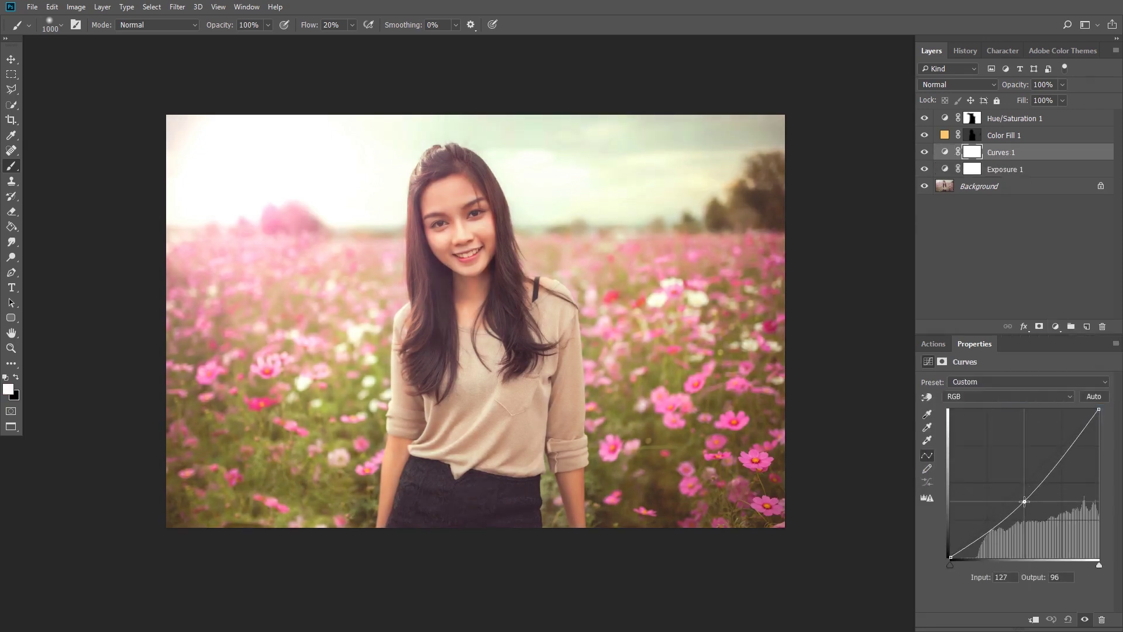
{"action": "left_click", "coordinate": [974, 153]}
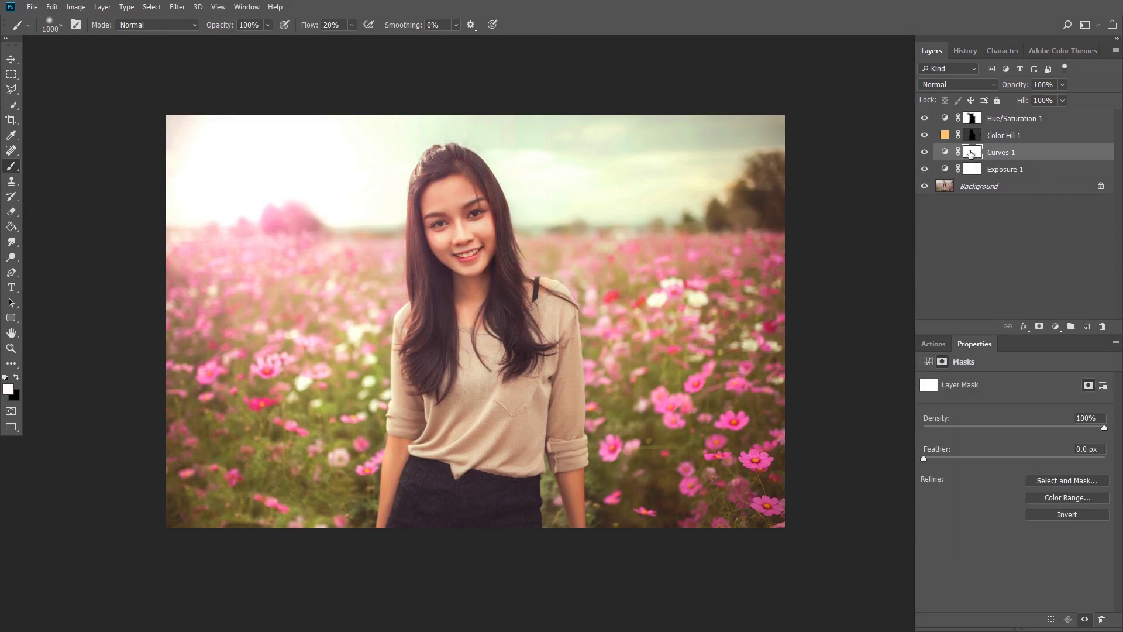
Invert the Curves 1 mask and paint the darkening back over the left and right flowers.
{"action": "key", "text": "ctrl+i"}
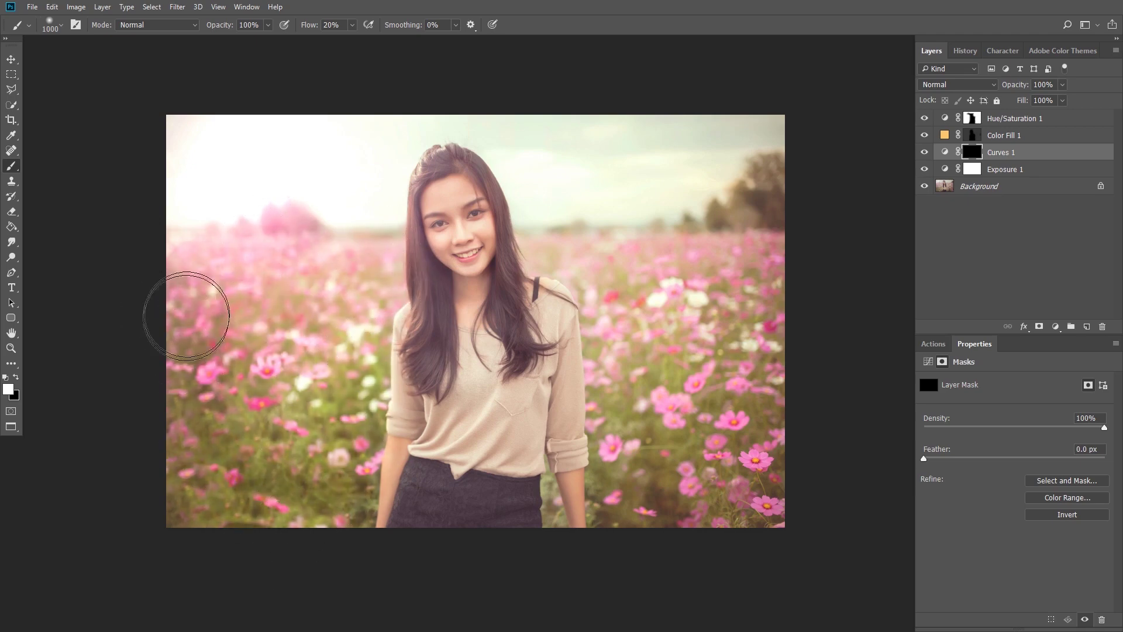
{"action": "left_click_drag", "start_coordinate": [346, 281], "coordinate": [364, 329]}
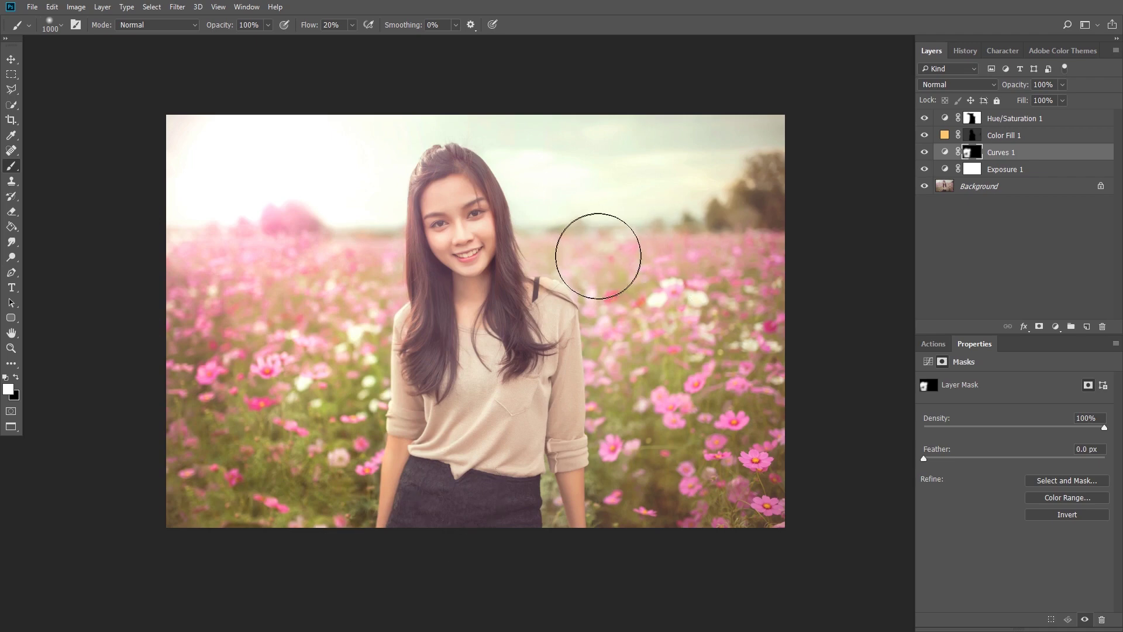
{"action": "left_click_drag", "start_coordinate": [597, 251], "coordinate": [695, 337]}
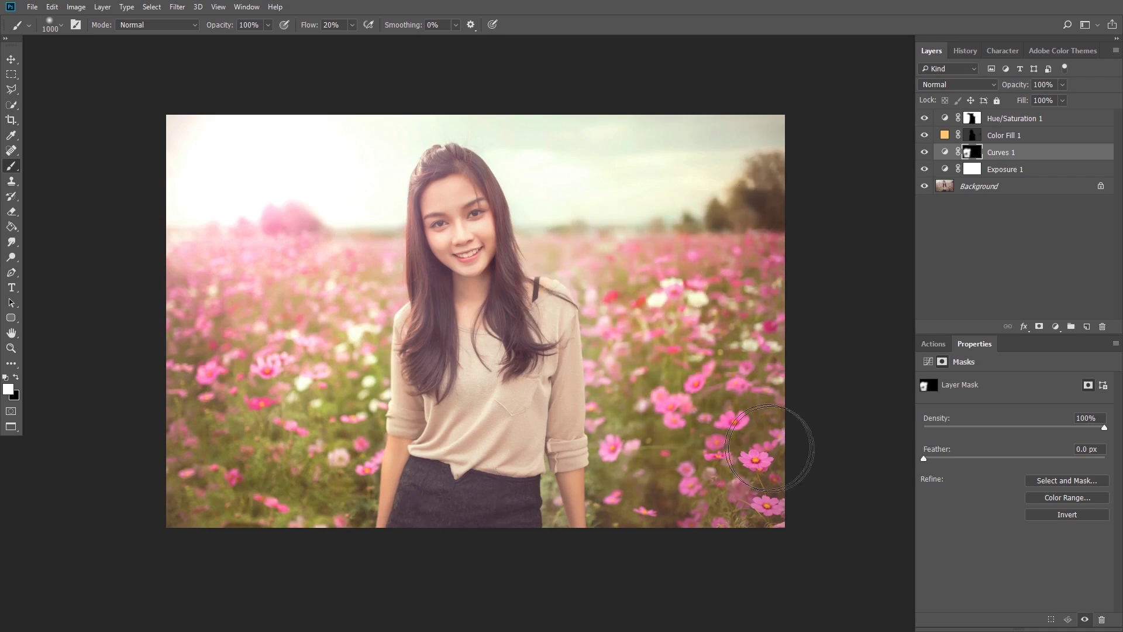
{"action": "left_click_drag", "start_coordinate": [695, 336], "coordinate": [590, 268]}
With a smaller, lower-flow brush, paint the darkening along the hair edge and shirt area.
{"action": "key", "text": "bracketleft"}
{"action": "key", "text": "bracketleft"}
{"action": "key", "text": "bracketleft"}
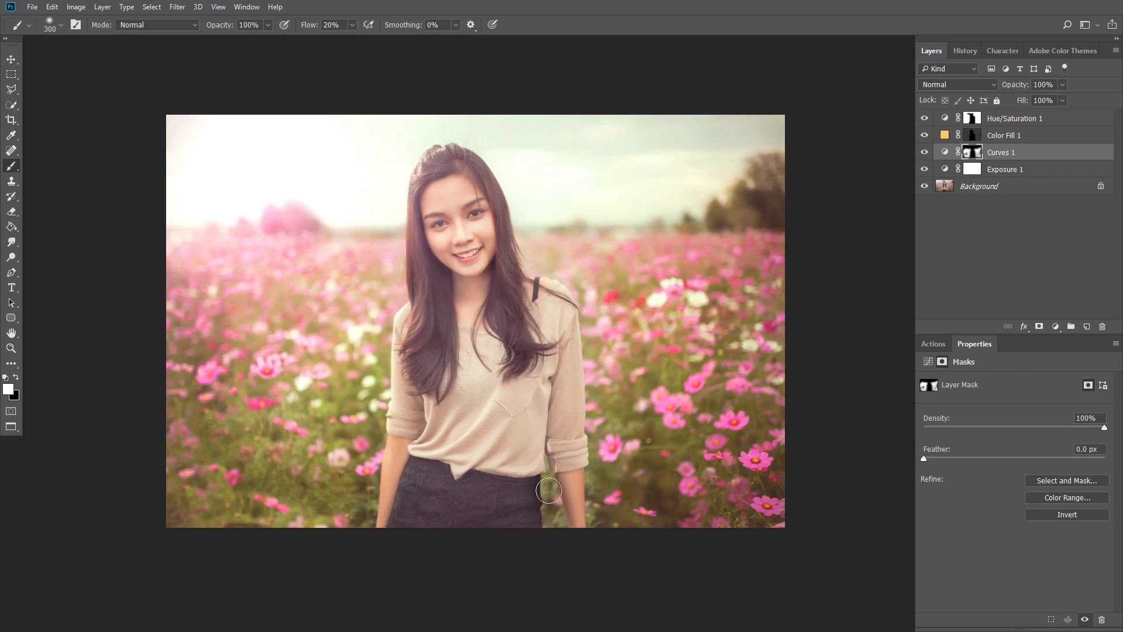
{"action": "key", "text": "bracketleft"}
{"action": "key", "text": "shift+1"}
{"action": "mouse_move", "coordinate": [417, 324]}
{"action": "left_mouse_down"}
{"action": "mouse_move", "coordinate": [413, 254]}
{"action": "mouse_move", "coordinate": [513, 243]}
{"action": "mouse_move", "coordinate": [516, 302]}
{"action": "mouse_move", "coordinate": [503, 321]}
{"action": "left_mouse_up"}
{"action": "key", "text": "bracketleft"}
{"action": "key", "text": "bracketleft"}
{"action": "key", "text": "bracketleft"}
{"action": "key", "text": "bracketright"}
{"action": "key", "text": "bracketright"}
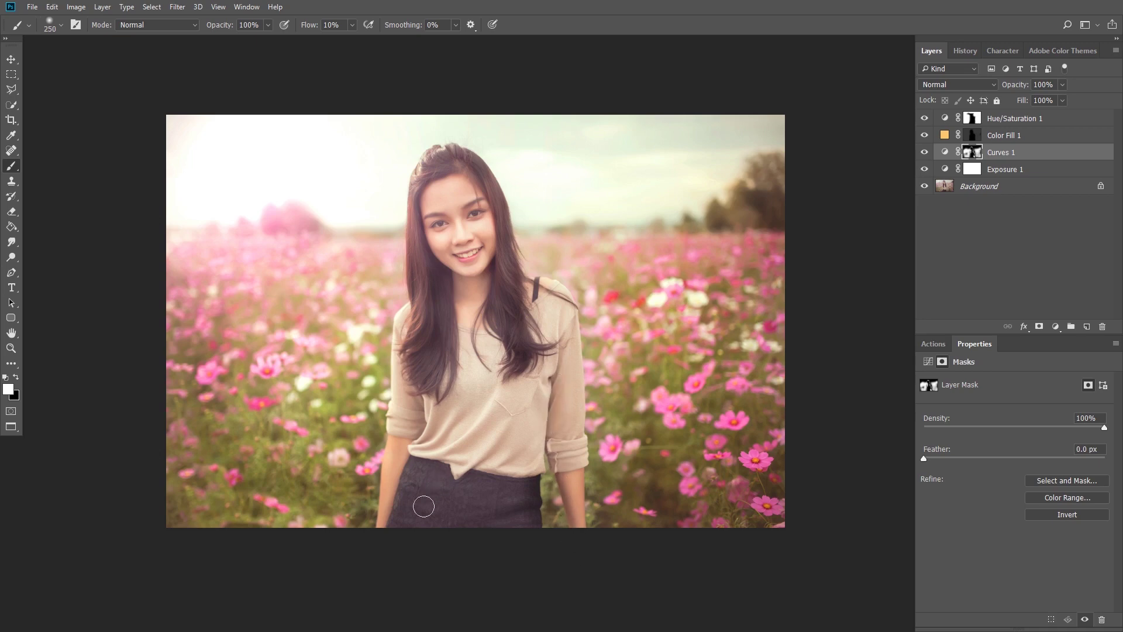
{"action": "key", "text": "bracketleft"}
{"action": "key", "text": "bracketleft"}
{"action": "key", "text": "bracketleft"}
{"action": "key", "text": "bracketleft"}
{"action": "key", "text": "bracketleft"}
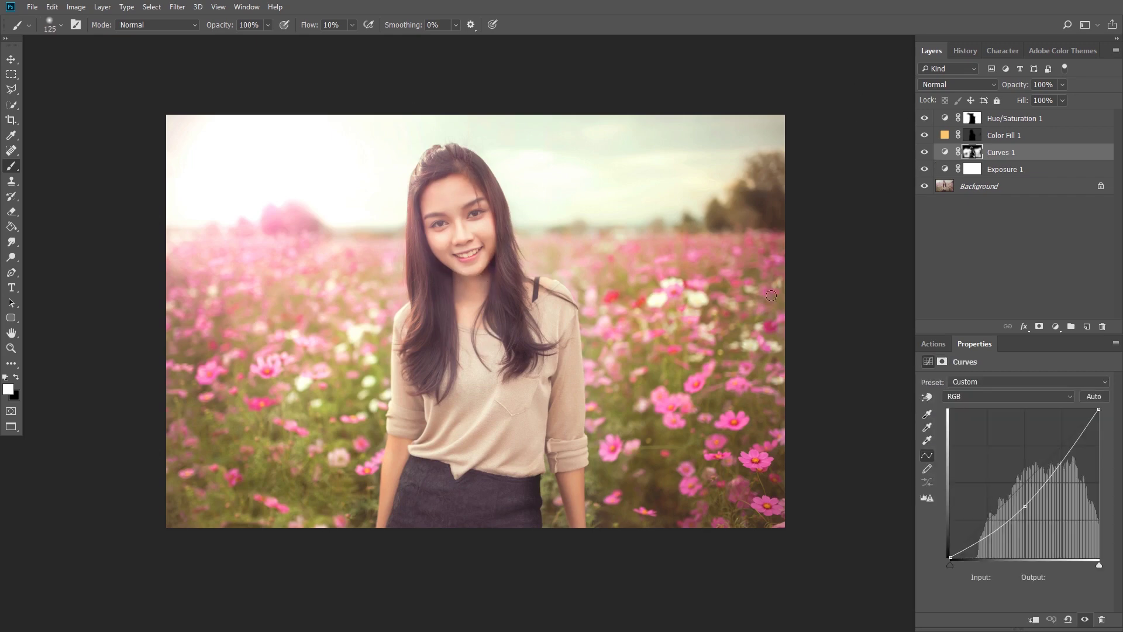
{"action": "left_click", "coordinate": [1055, 327]}
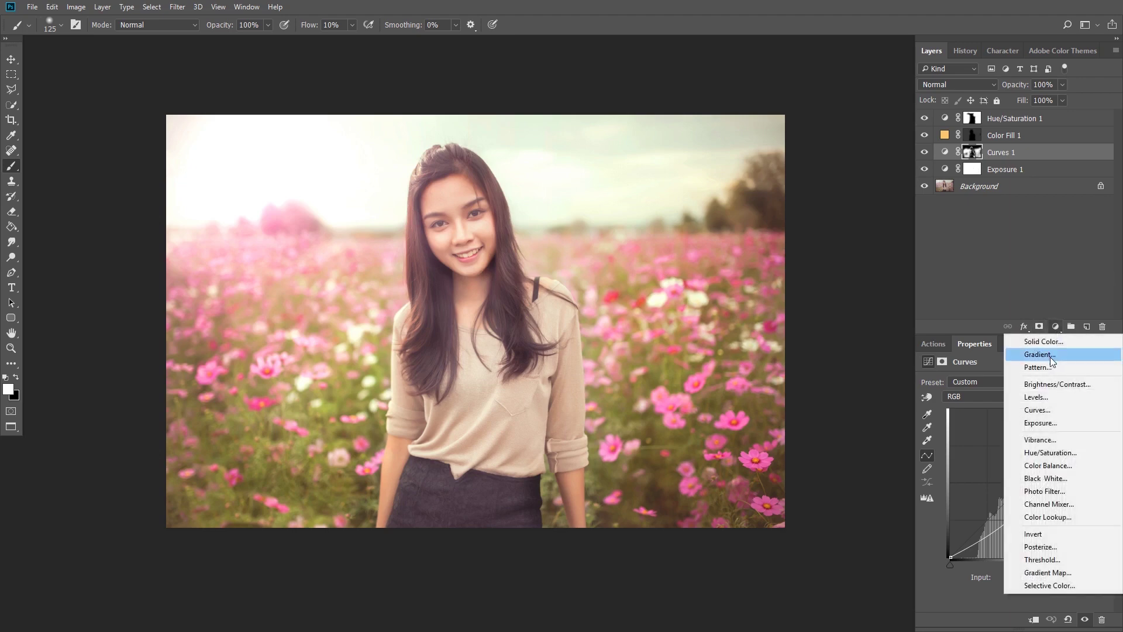
Add a second Curves layer that brightens the midtones, with its mask inverted to hide it.
{"action": "left_click", "coordinate": [1038, 411]}
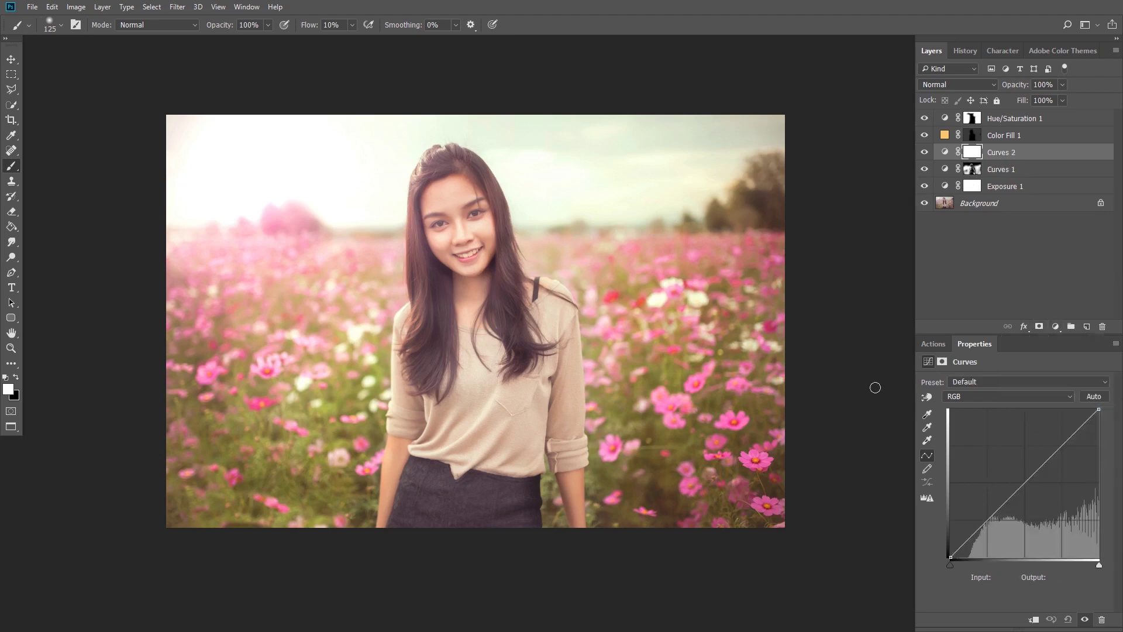
{"action": "left_click_drag", "start_coordinate": [1027, 485], "coordinate": [1025, 468]}
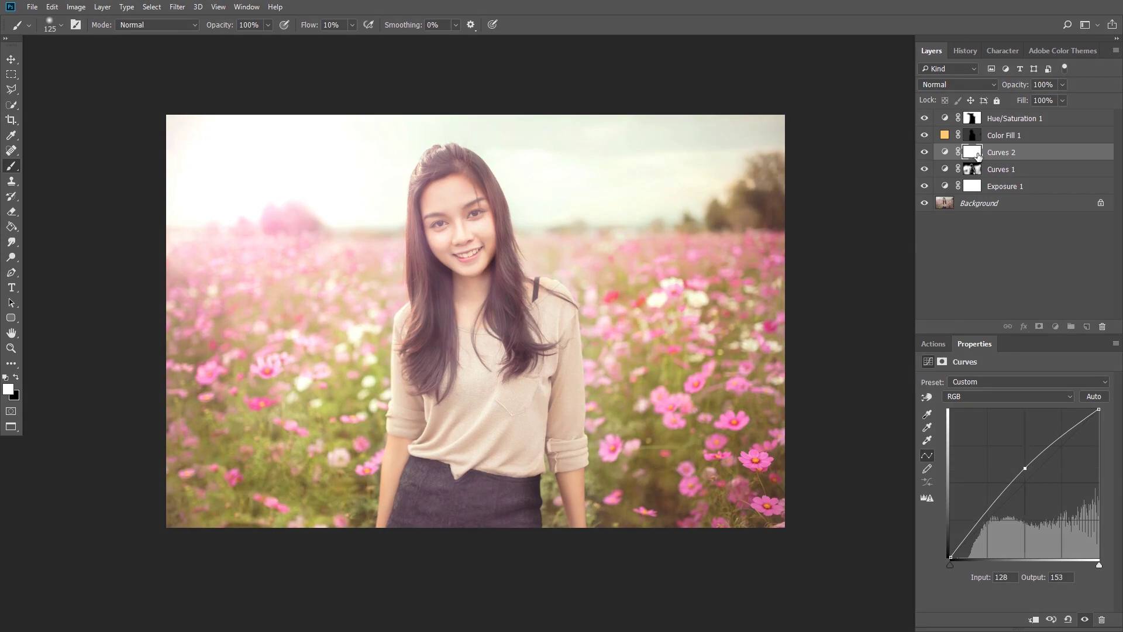
{"action": "left_click", "coordinate": [972, 153]}
{"action": "key", "text": "ctrl+i"}
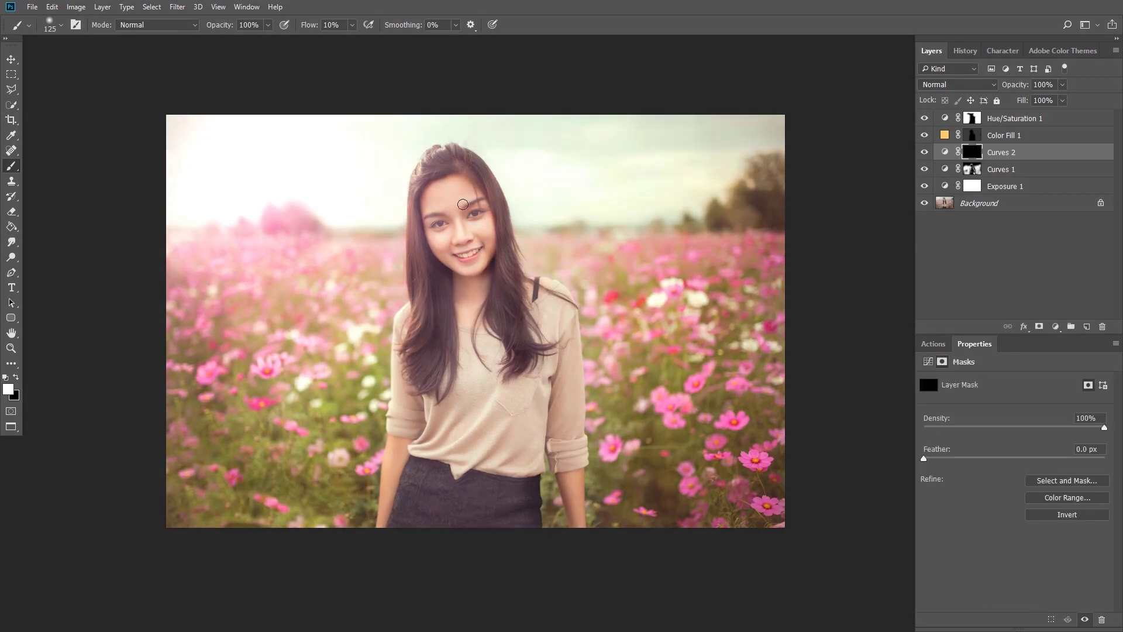
Zoom in on the mouth and paint the brightening onto the teeth with a tiny brush, comparing before and after.
{"action": "key", "text": "bracketright"}
{"action": "key", "text": "bracketright"}
{"action": "key", "text": "bracketright"}
{"action": "key", "text": "bracketleft"}
{"action": "key", "text": "bracketleft"}
{"action": "left_click_drag", "start_coordinate": [474, 270], "coordinate": [572, 247]}
{"action": "key", "text": "bracketleft"}
{"action": "key", "text": "bracketleft"}
{"action": "key", "text": "bracketleft"}
{"action": "key", "text": "bracketleft"}
{"action": "key", "text": "bracketleft"}
{"action": "key", "text": "bracketleft"}
{"action": "key", "text": "bracketleft"}
{"action": "key", "text": "bracketleft"}
{"action": "key", "text": "bracketleft"}
{"action": "key", "text": "bracketleft"}
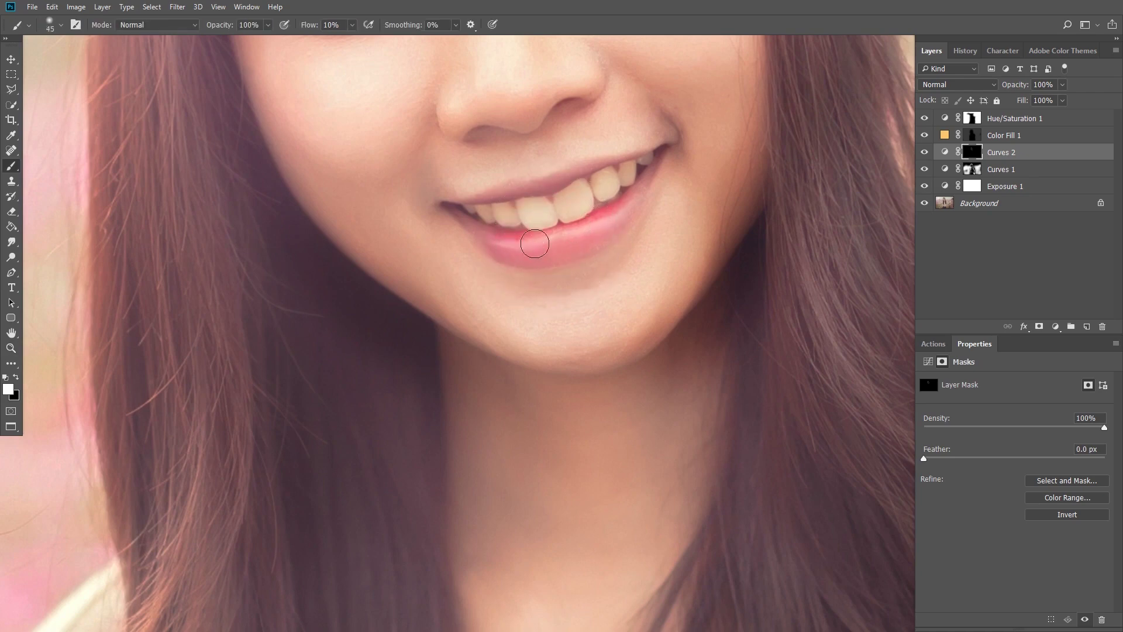
{"action": "key", "text": "bracketleft"}
{"action": "key", "text": "bracketleft"}
{"action": "key", "text": "bracketleft"}
{"action": "left_click", "coordinate": [924, 152]}
Fit the image to the screen and group the adjustment and fill layers into Group 1.
{"action": "key", "text": "z"}
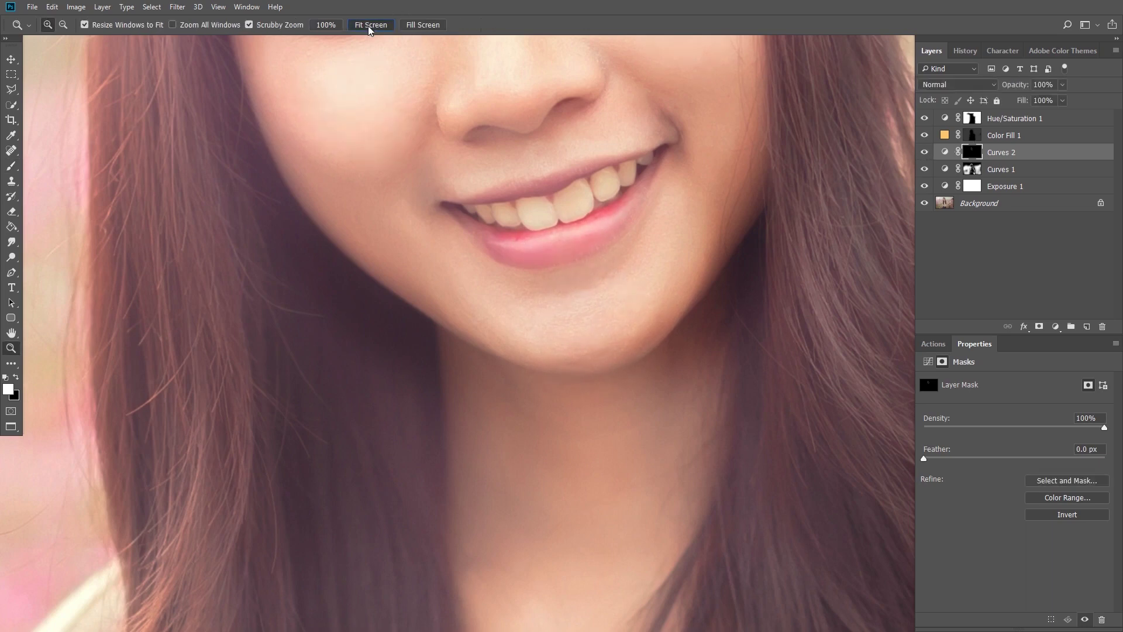
{"action": "left_click", "coordinate": [371, 25]}
{"action": "key", "text": "ctrl+g"}
{"action": "left_click", "coordinate": [1054, 132]}
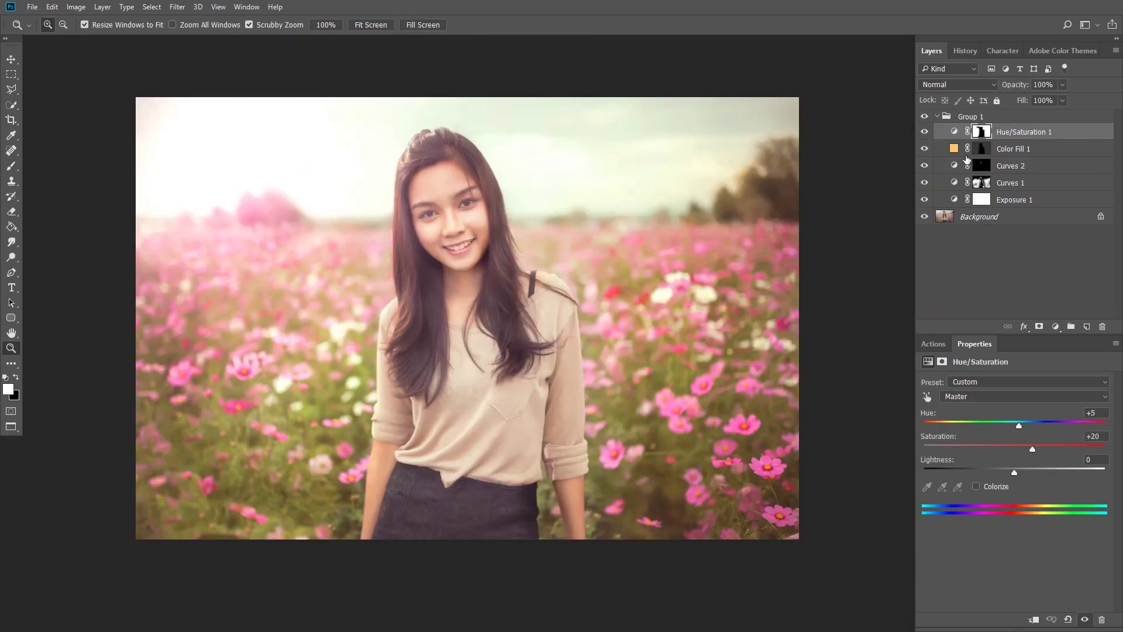
Toggle each adjustment layer's visibility to compare its effect, then switch them all back on.
{"action": "mouse_move", "coordinate": [924, 132]}
{"action": "left_mouse_down"}
{"action": "mouse_move", "coordinate": [925, 184]}
{"action": "mouse_move", "coordinate": [1008, 229]}
{"action": "left_mouse_up"}
{"action": "left_click", "coordinate": [925, 199]}
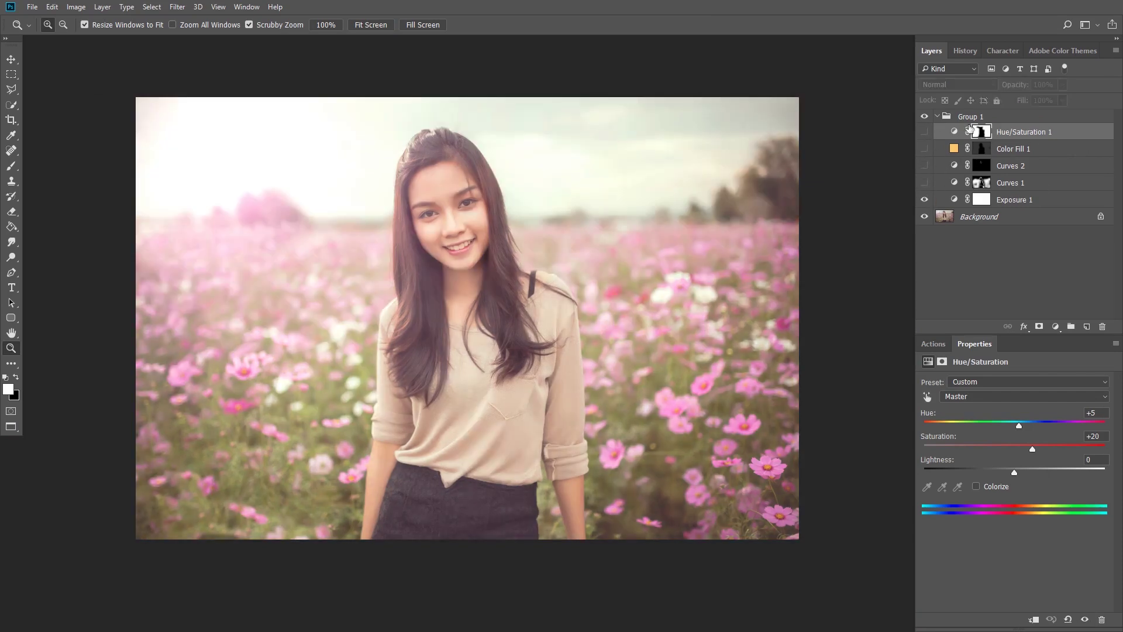
{"action": "left_click", "coordinate": [924, 133]}
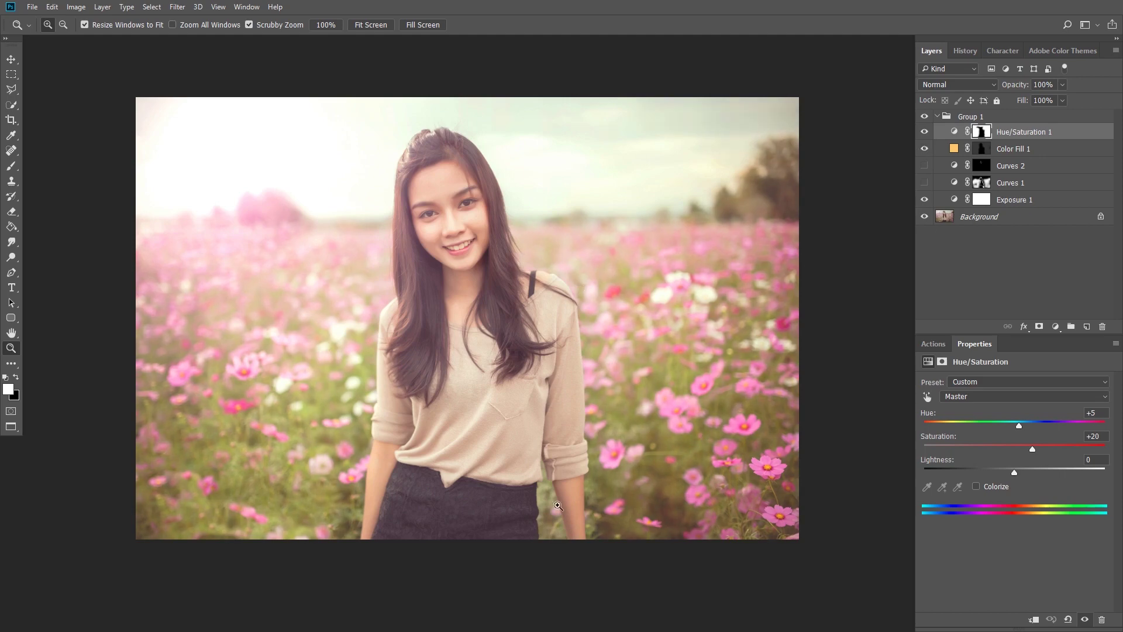
{"action": "left_click", "coordinate": [1011, 169]}
{"action": "left_click", "coordinate": [1001, 185]}
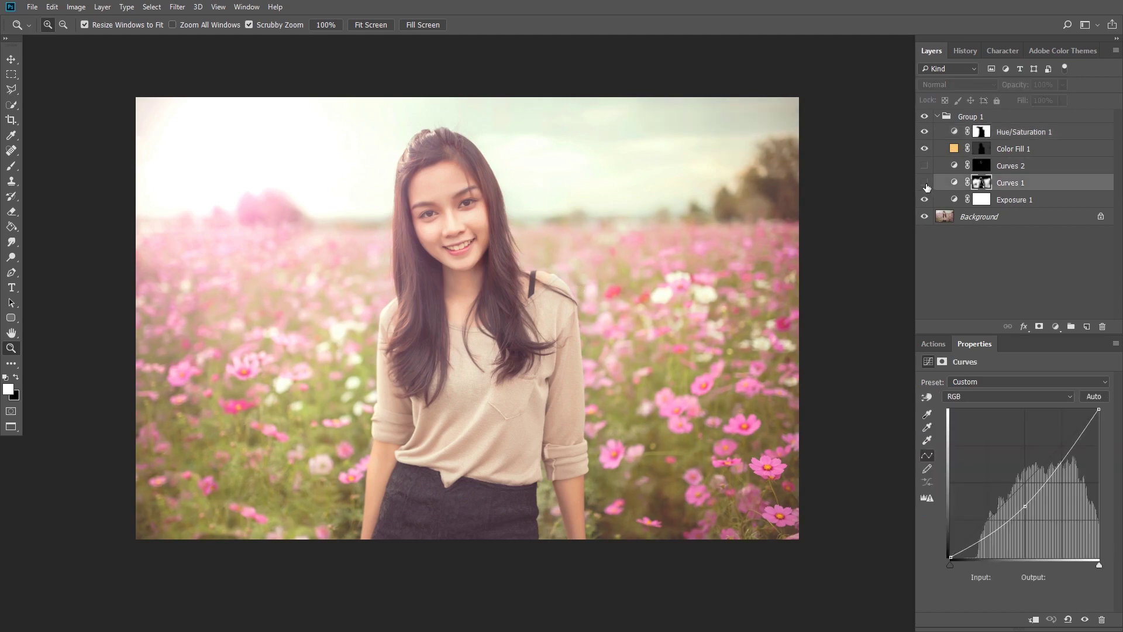
{"action": "left_click", "coordinate": [924, 183]}
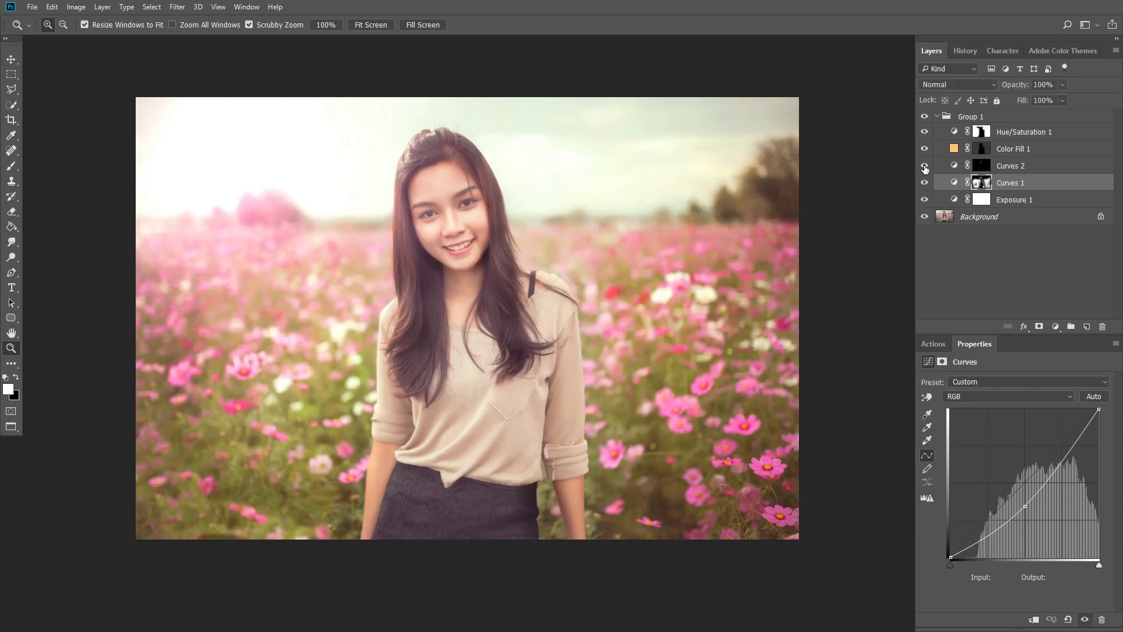
{"action": "left_click", "coordinate": [944, 200]}
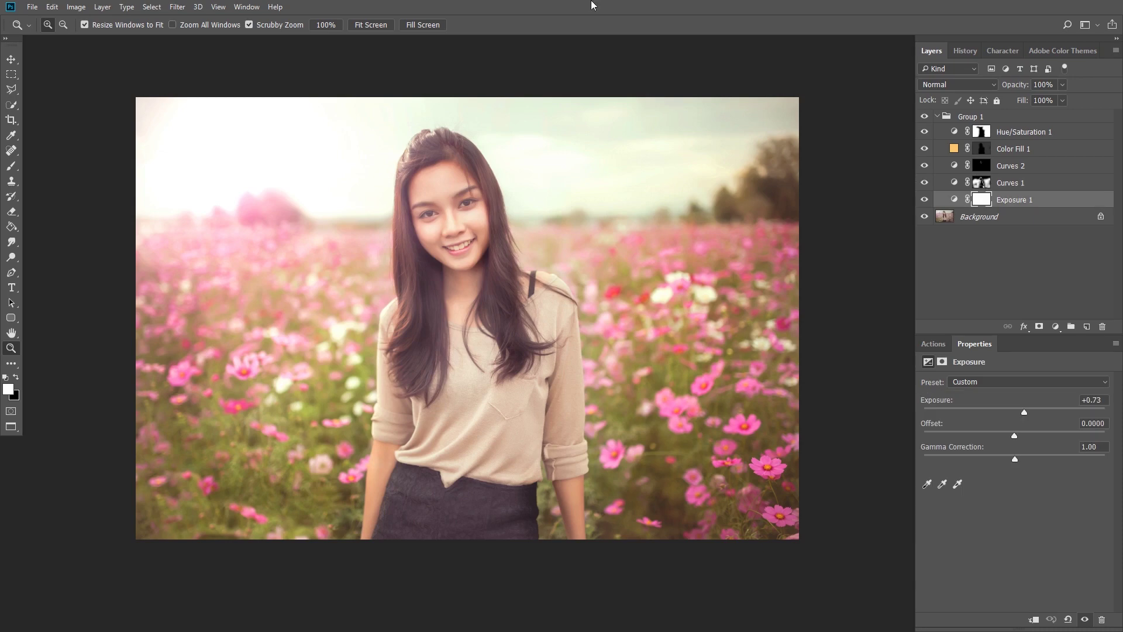